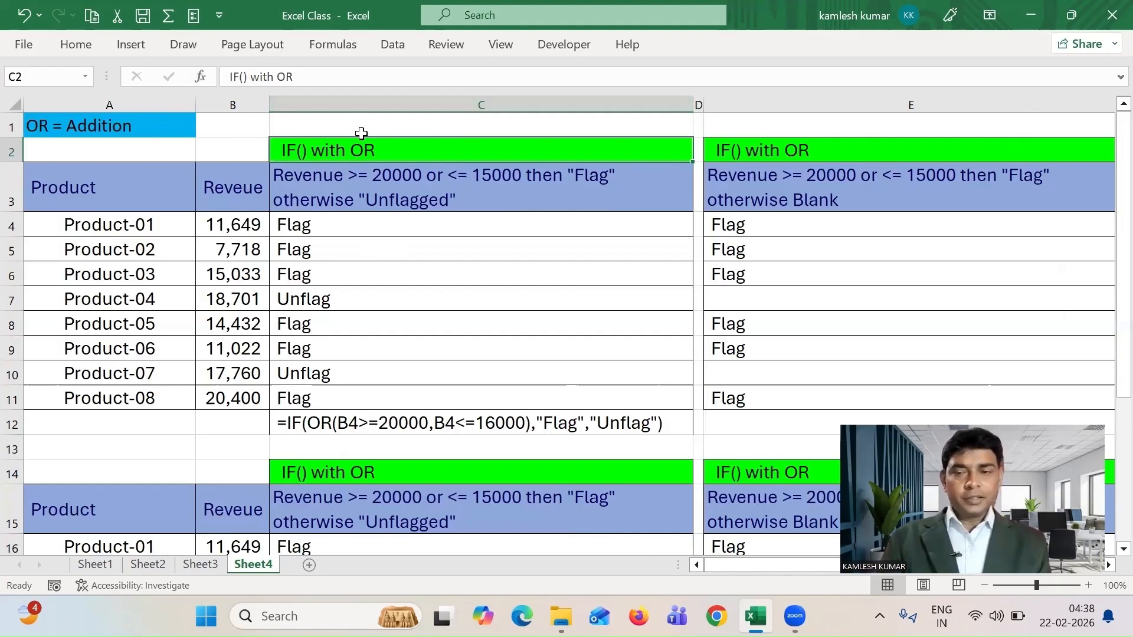
Compare the AND operator example on Sheet3 with the OR example on Sheet4
{"action": "left_click", "coordinate": [200, 564]}
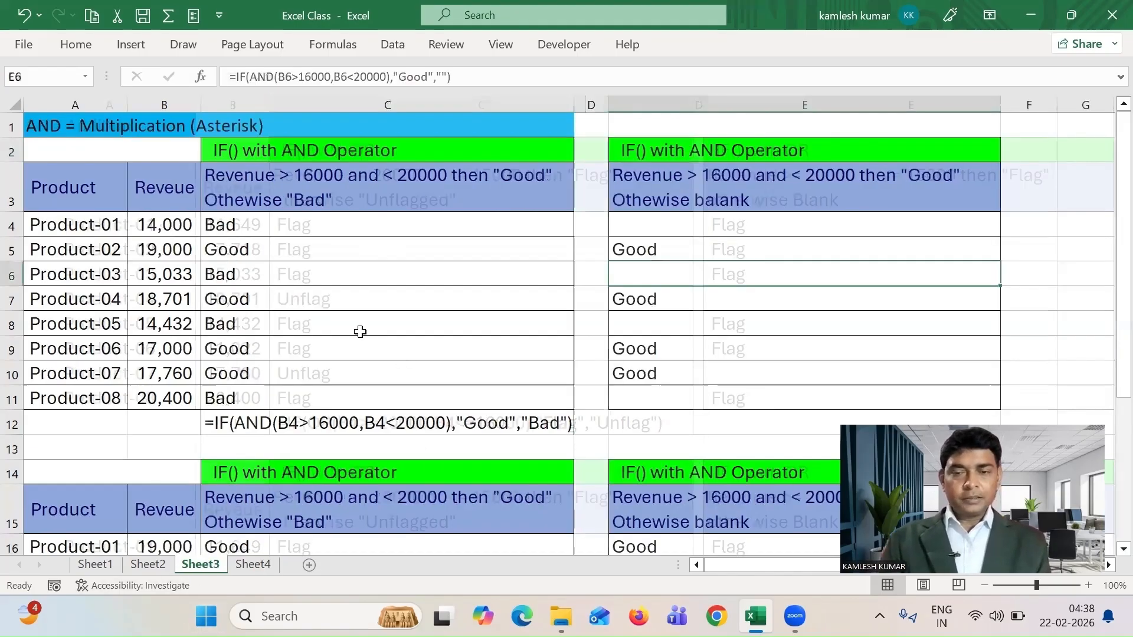
{"action": "left_click", "coordinate": [335, 143]}
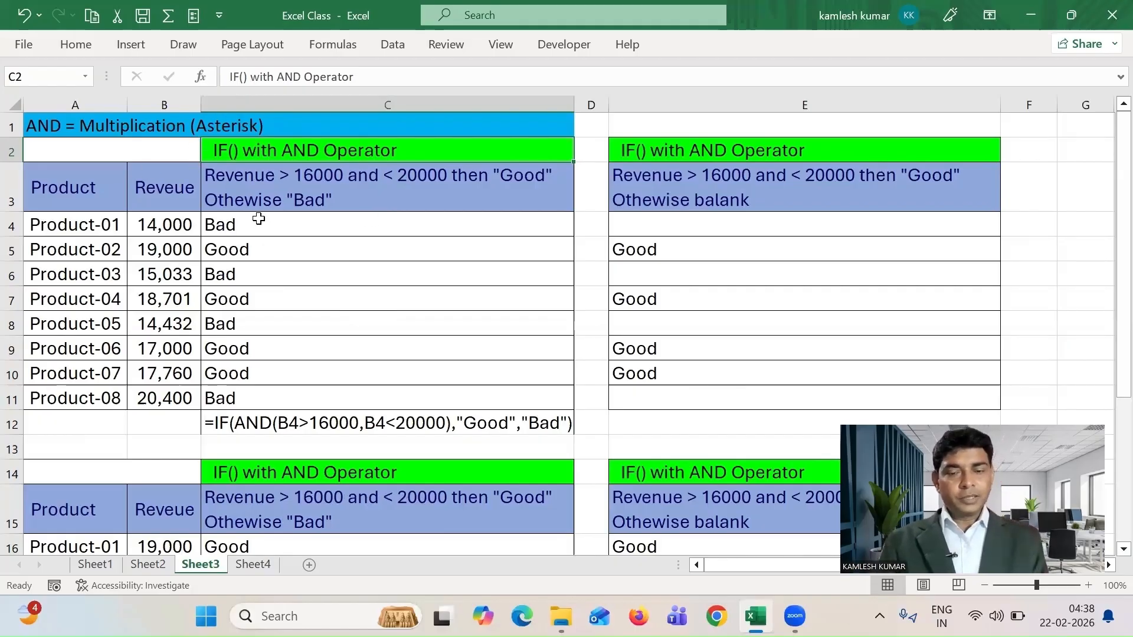
{"action": "left_click", "coordinate": [247, 567]}
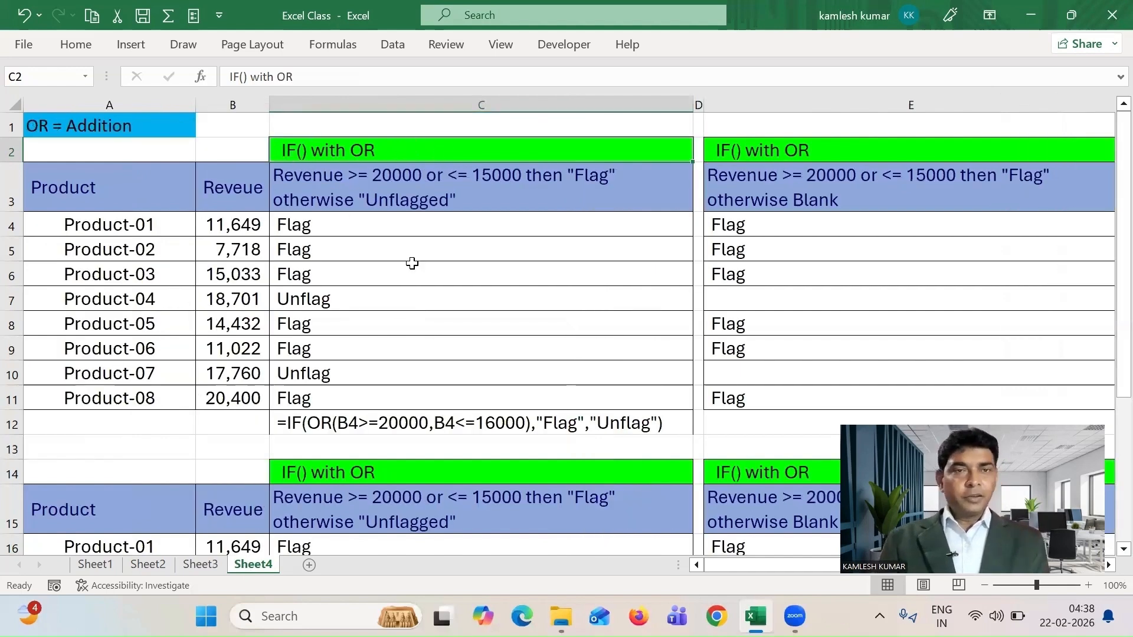
{"action": "left_click", "coordinate": [148, 130]}
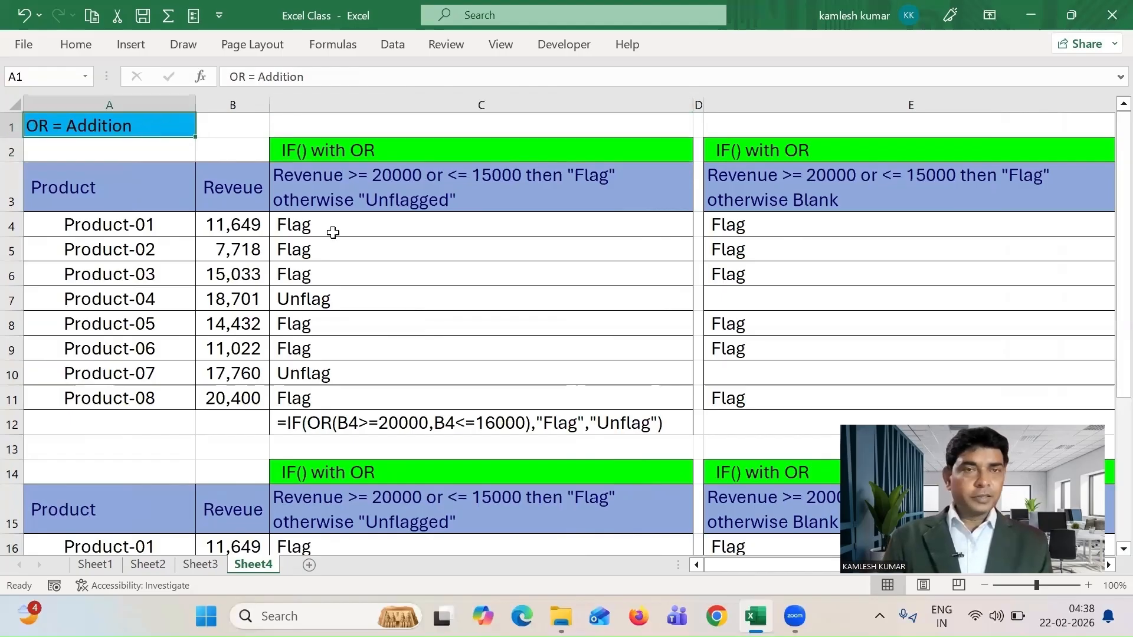
{"action": "left_click", "coordinate": [204, 564]}
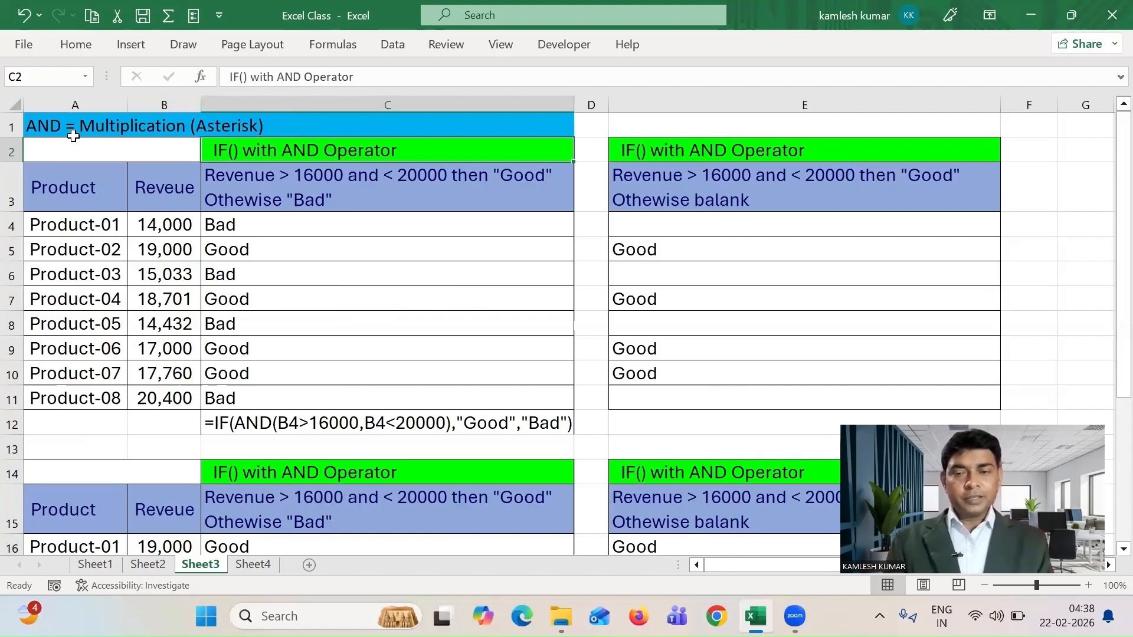
{"action": "left_click", "coordinate": [252, 564]}
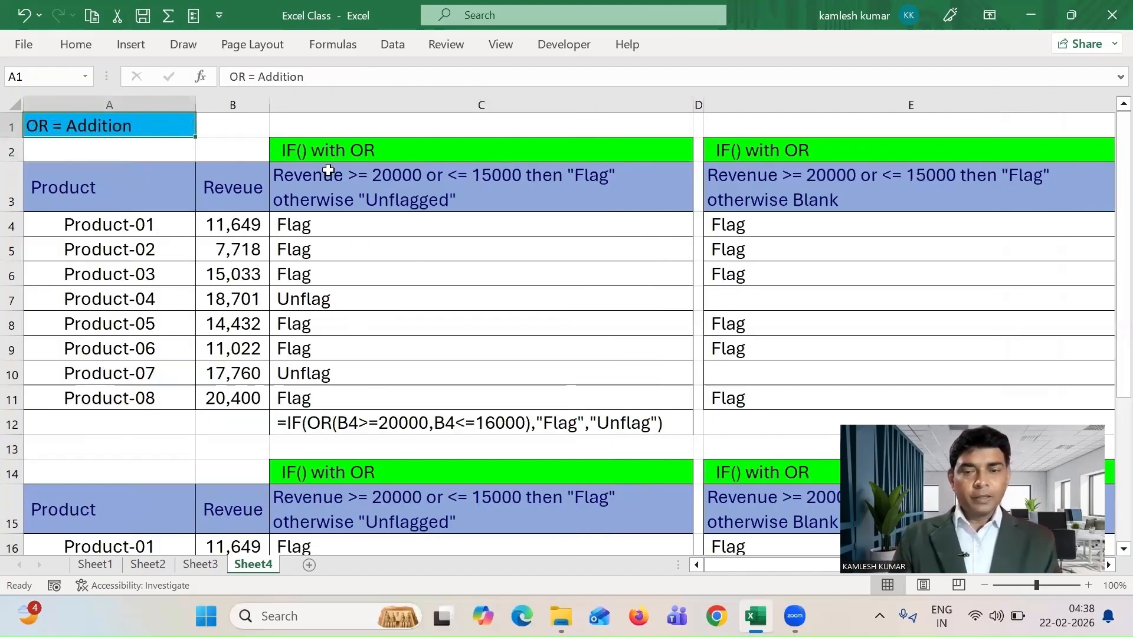
Clear the existing IF with OR results from C4:C11 on Sheet4
{"action": "left_click", "coordinate": [361, 221]}
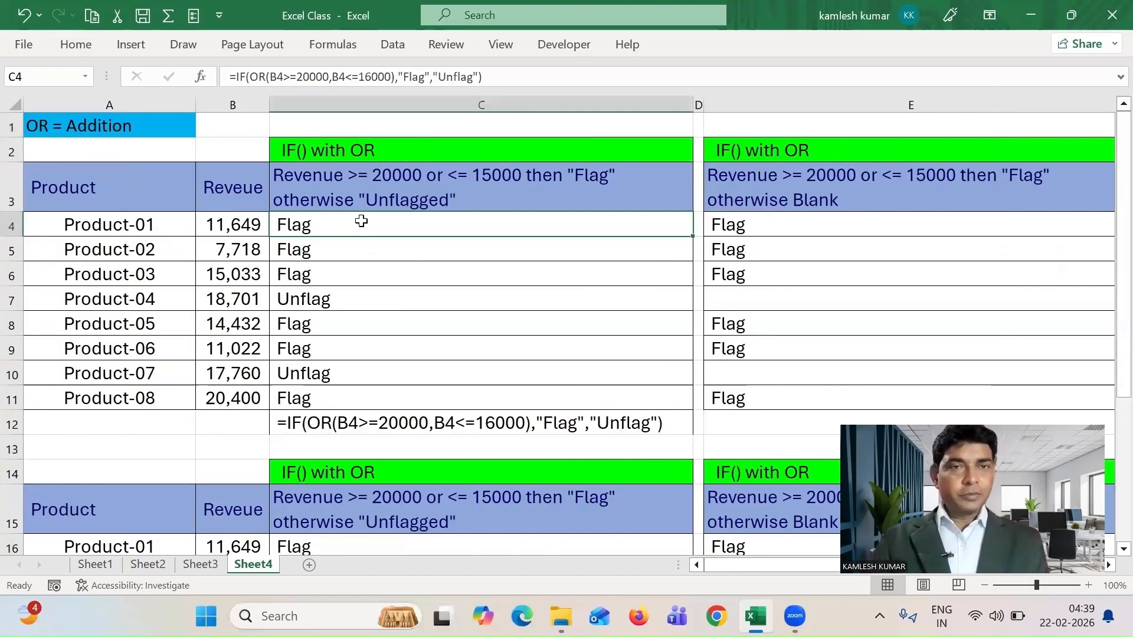
{"action": "left_click_drag", "start_coordinate": [361, 221], "coordinate": [555, 395]}
{"action": "key", "text": "Delete"}
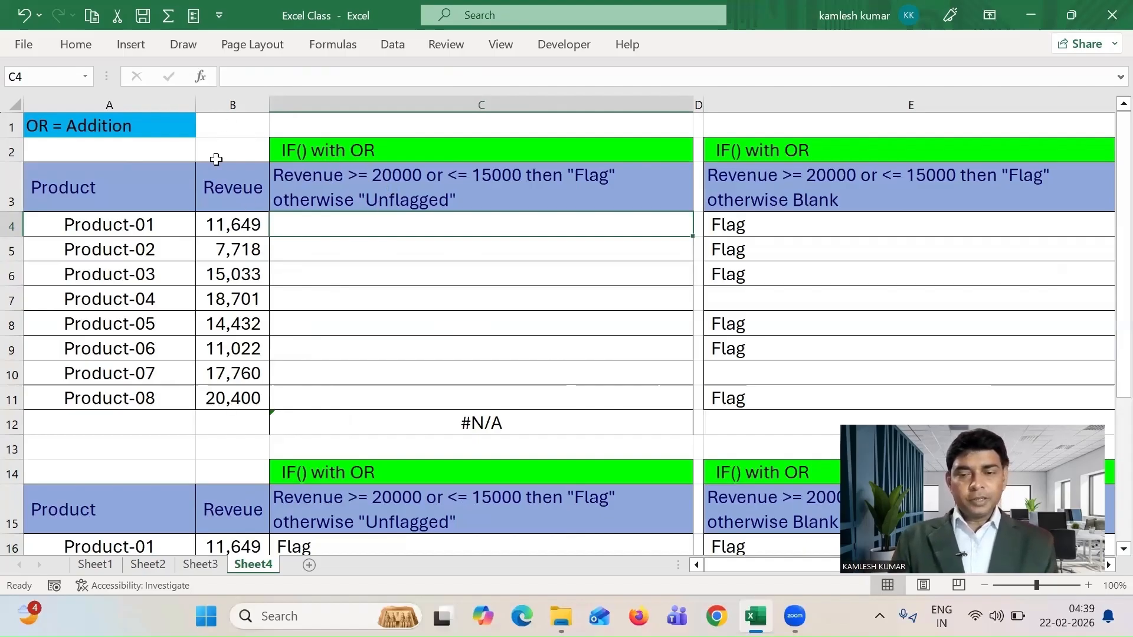
Change the otherwise result in the C3 condition heading to "Unflag"
{"action": "left_click", "coordinate": [241, 225]}
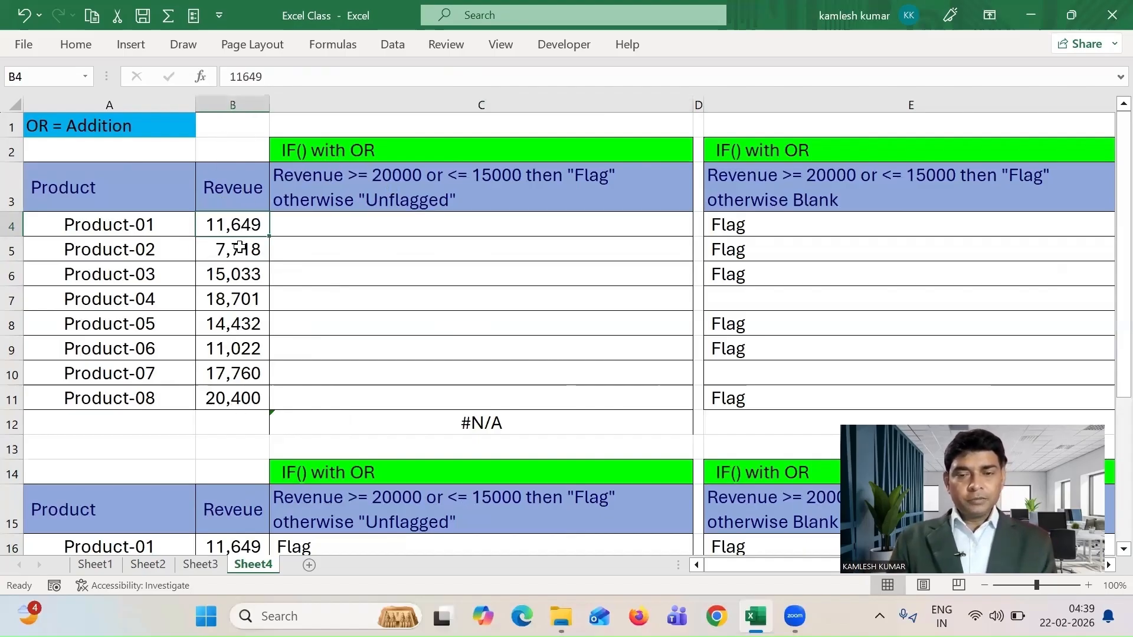
{"action": "left_click", "coordinate": [240, 248]}
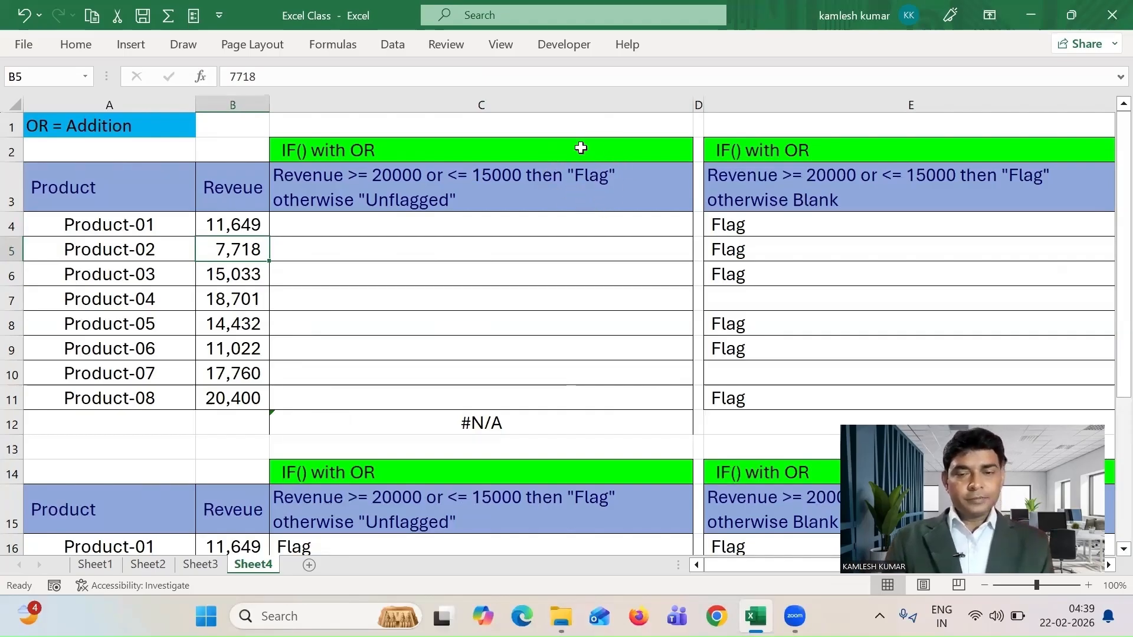
{"action": "left_click", "coordinate": [345, 204]}
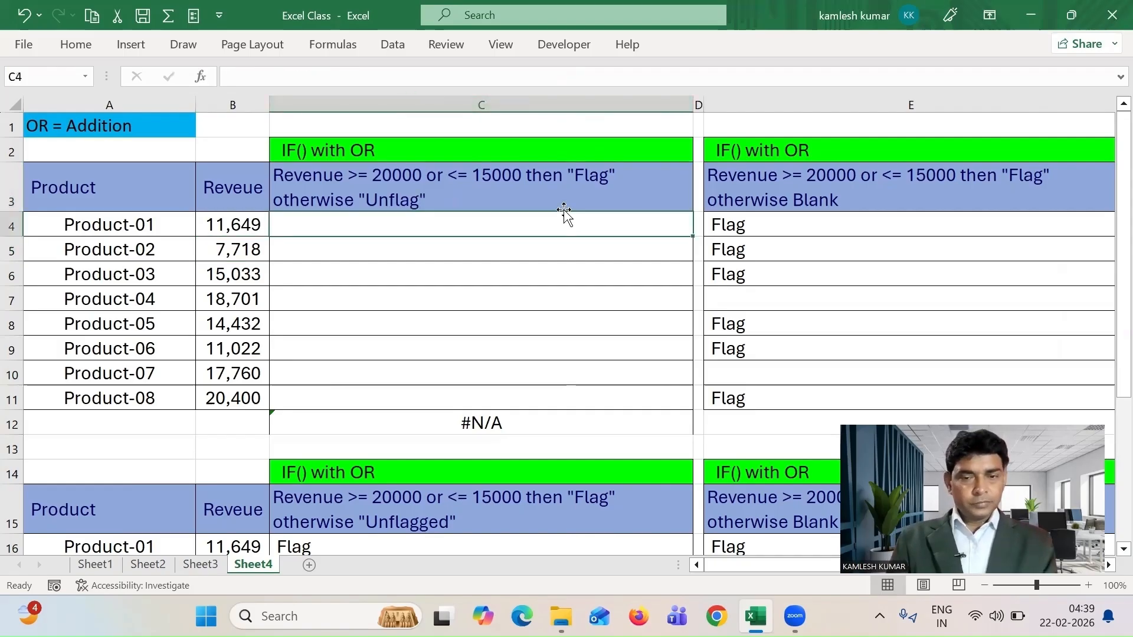
Examine the flag condition in C3 against the revenue values in column B and the empty result cells
{"action": "left_click", "coordinate": [506, 183]}
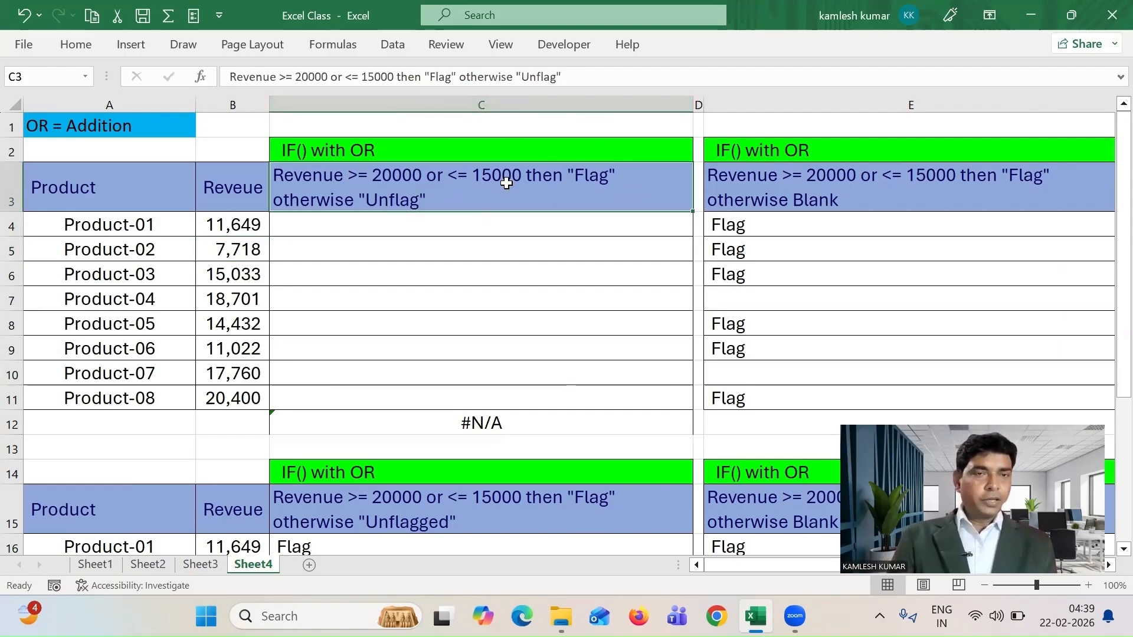
{"action": "left_click", "coordinate": [233, 223]}
{"action": "left_click", "coordinate": [232, 314]}
{"action": "left_click", "coordinate": [233, 373]}
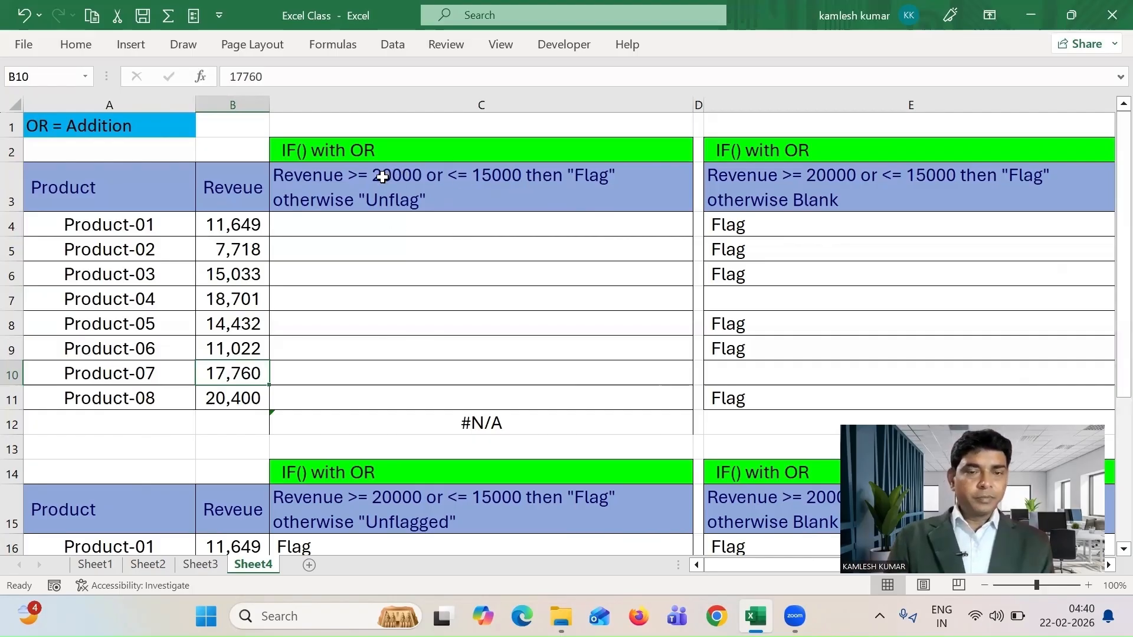
{"action": "left_click", "coordinate": [393, 228]}
{"action": "left_click", "coordinate": [393, 251]}
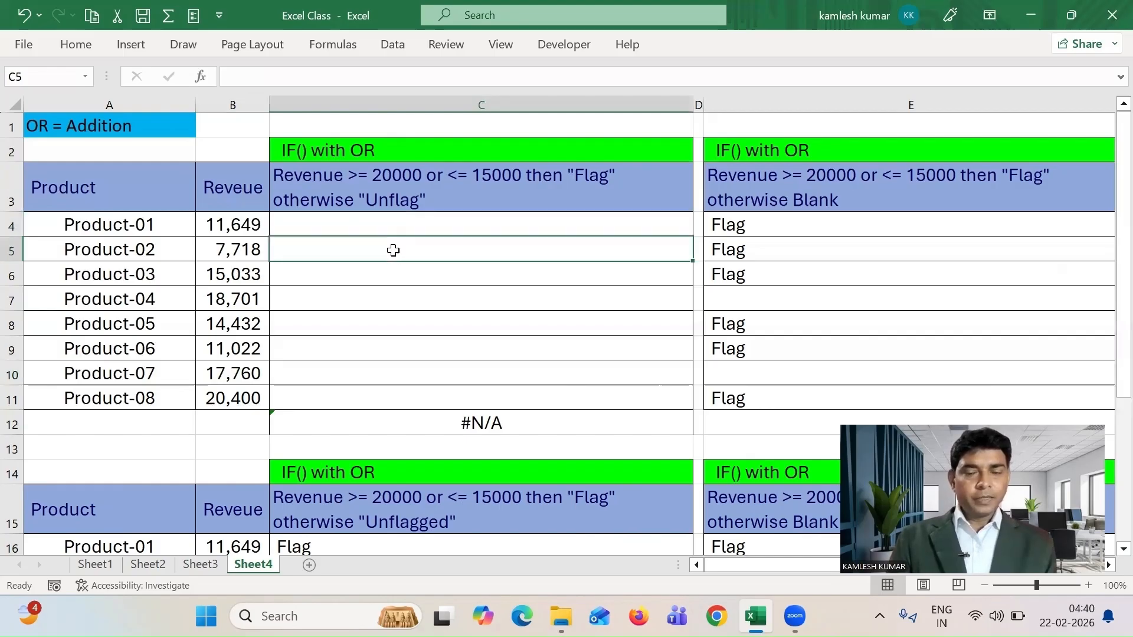
{"action": "left_click", "coordinate": [435, 314]}
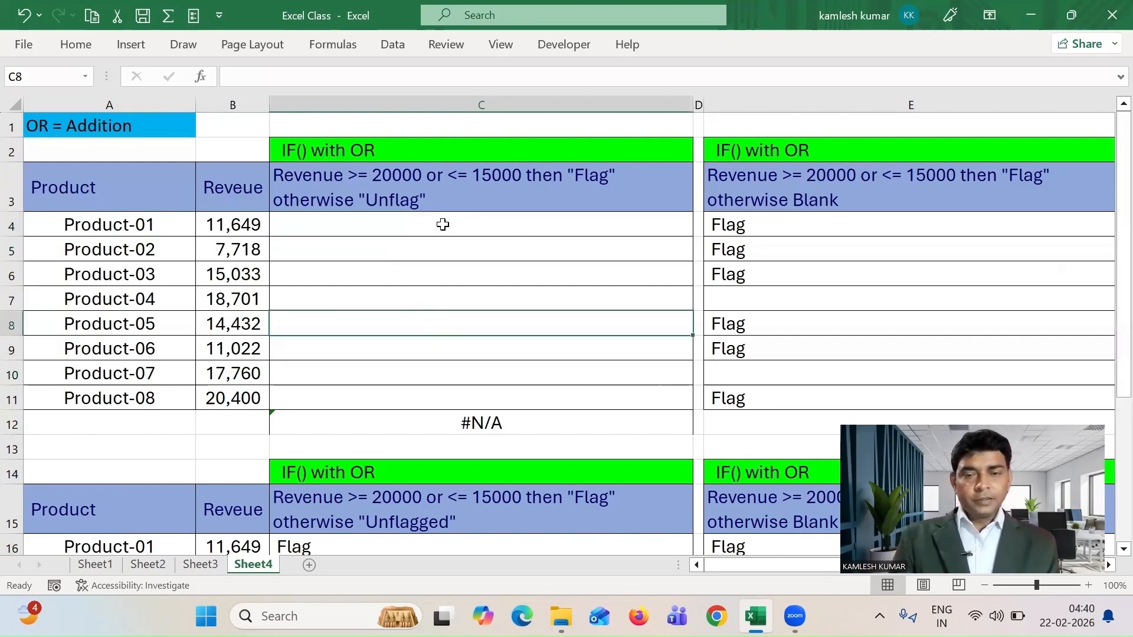
Start an IF formula in C4 with a nested OR test whose first condition is B4>=20000
{"action": "left_click", "coordinate": [398, 225]}
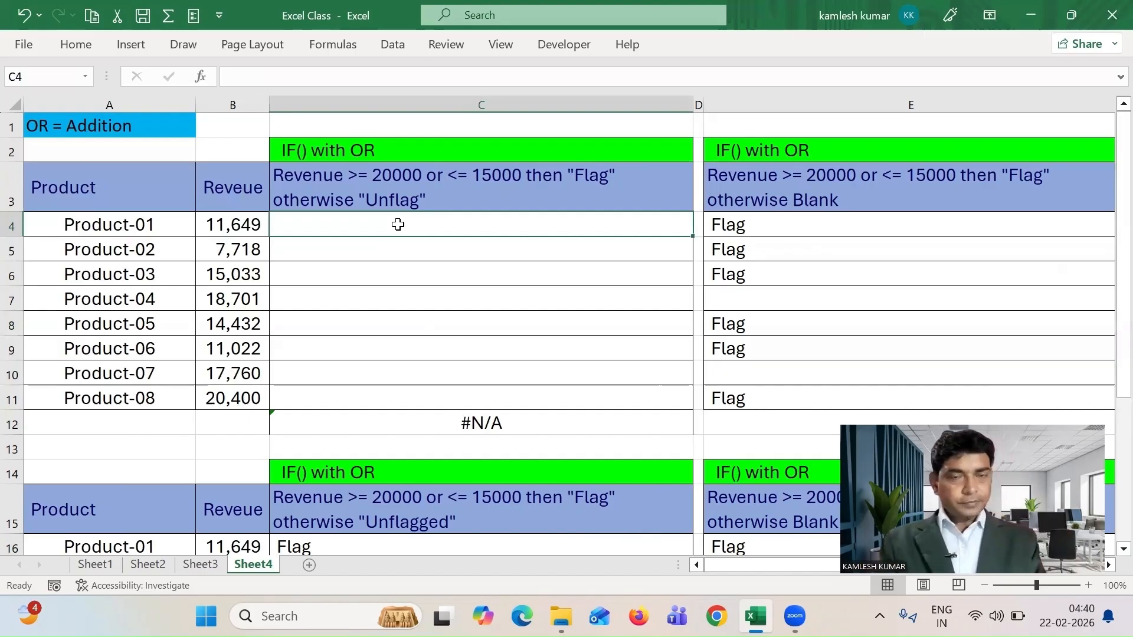
{"action": "type", "text": "=if"}
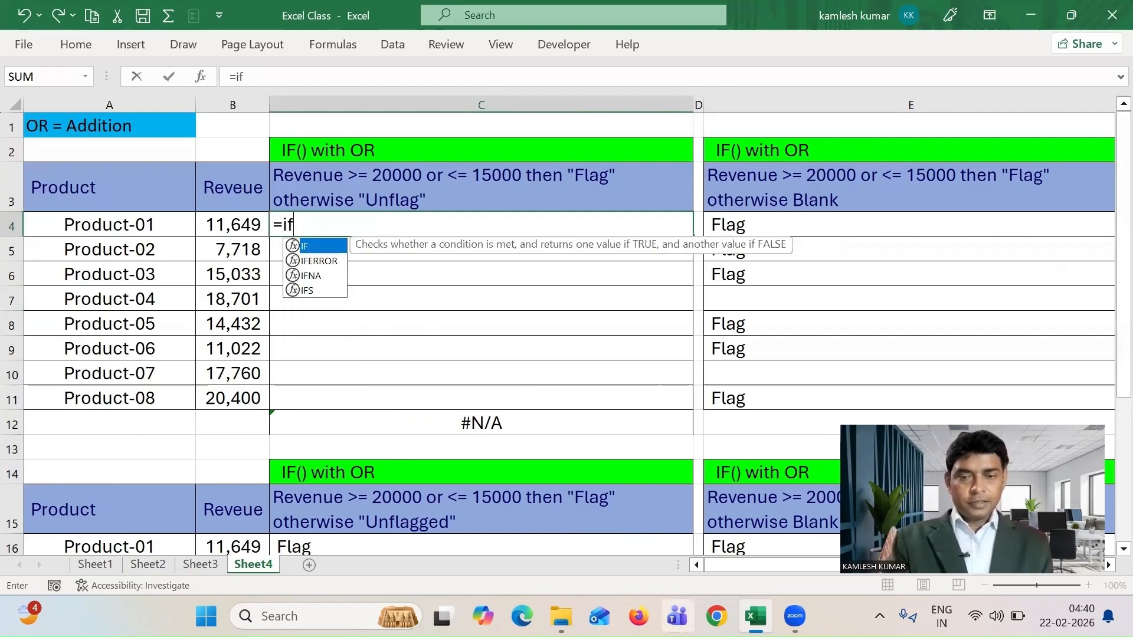
{"action": "key", "text": "Tab"}
{"action": "type", "text": "or"}
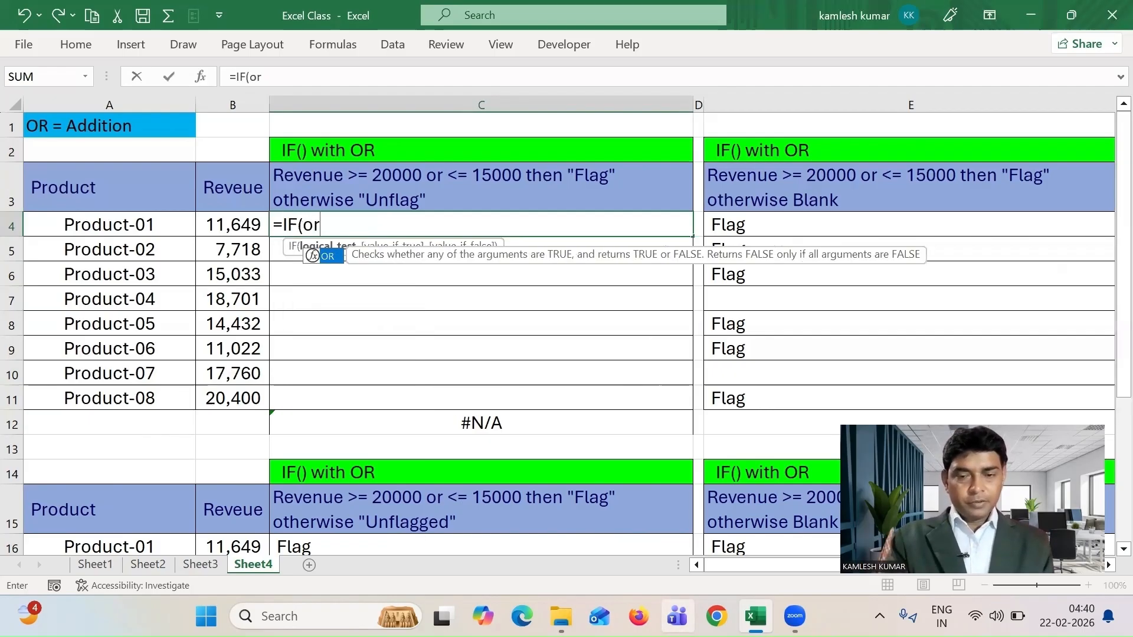
{"action": "key", "text": "Tab"}
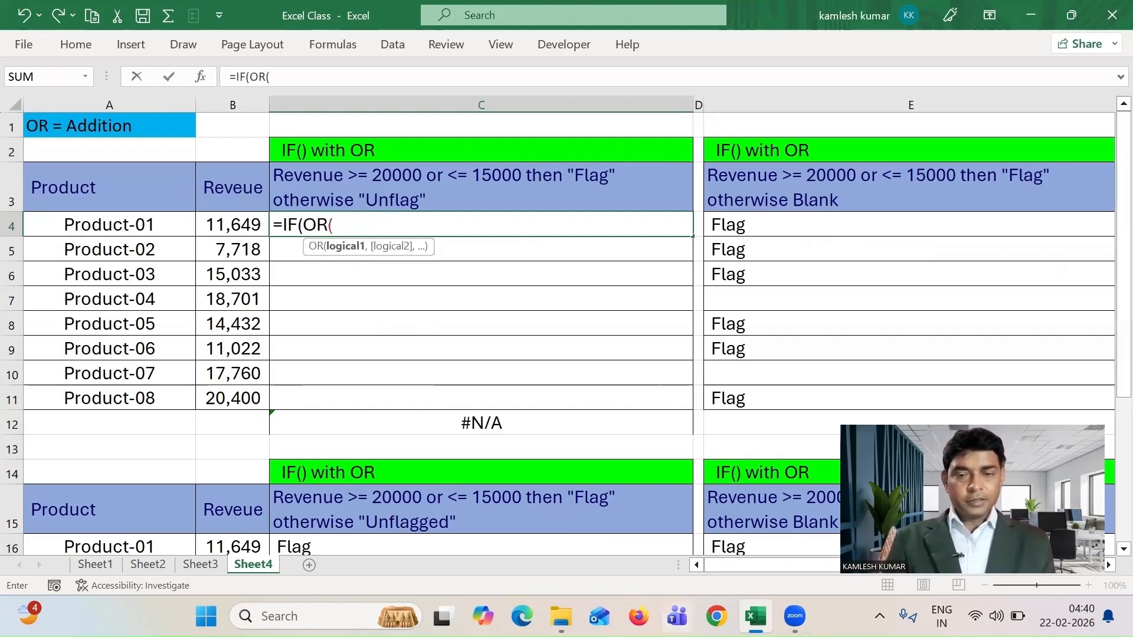
{"action": "left_click", "coordinate": [223, 224]}
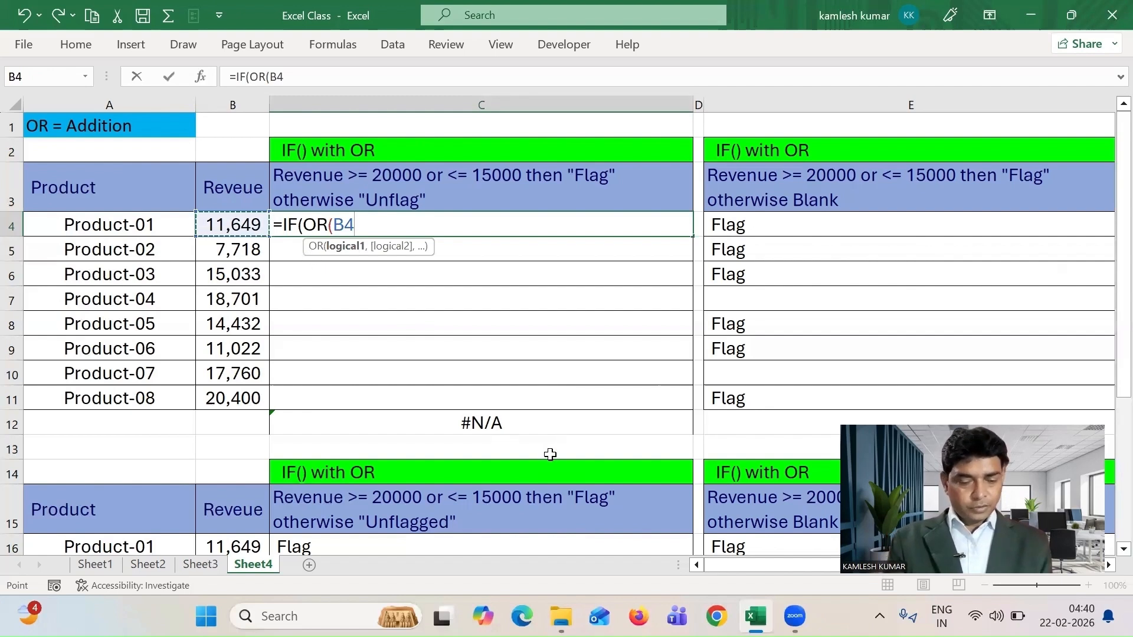
{"action": "type", "text": ">=20000"}
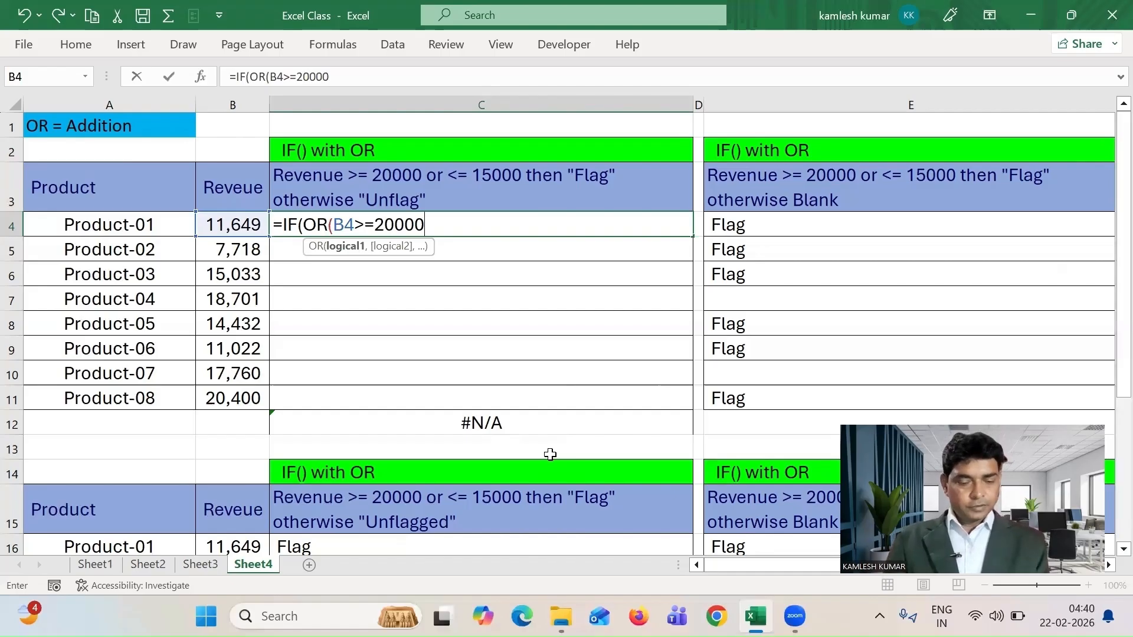
{"action": "type", "text": ","}
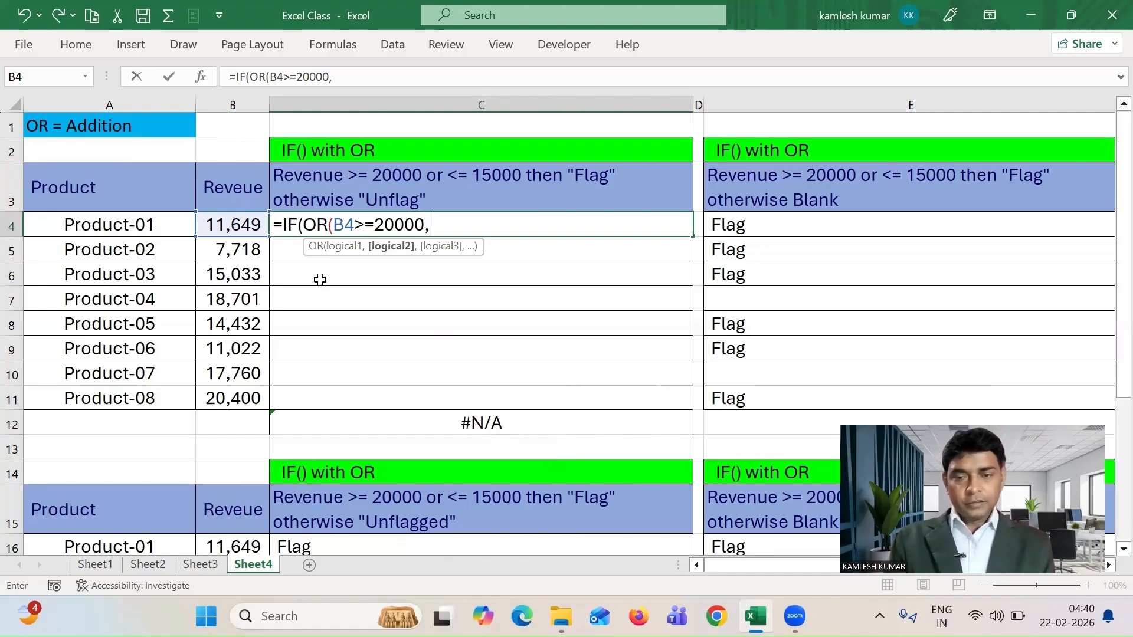
Add B4<=15000 as the second OR condition and close the logical test
{"action": "left_click", "coordinate": [216, 224]}
{"action": "type", "text": "<=15000"}
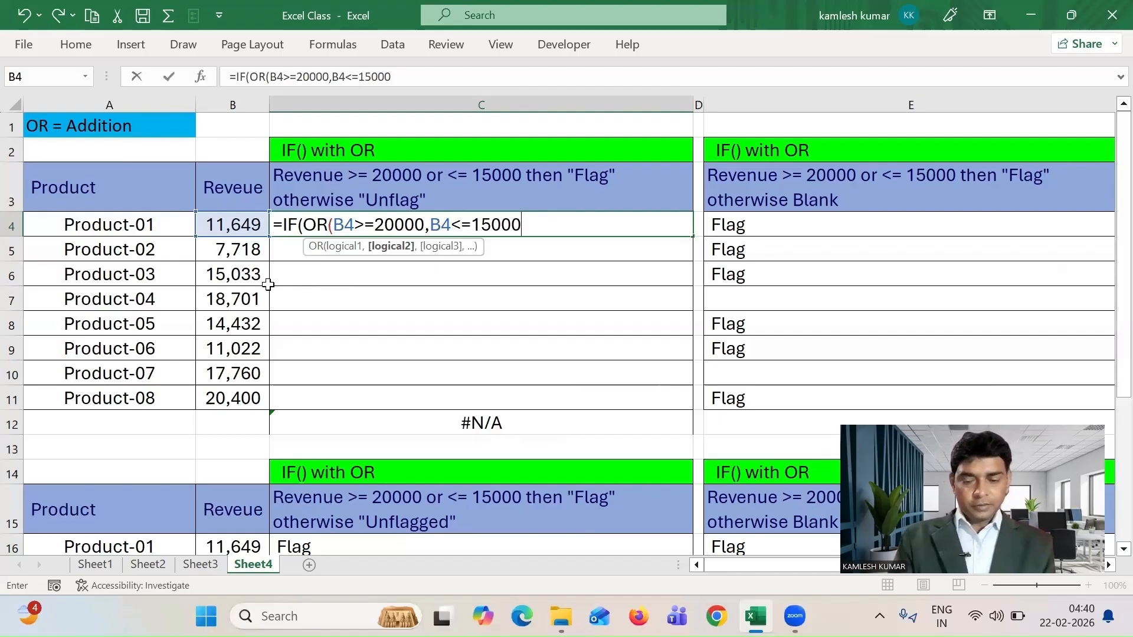
{"action": "type", "text": ")"}
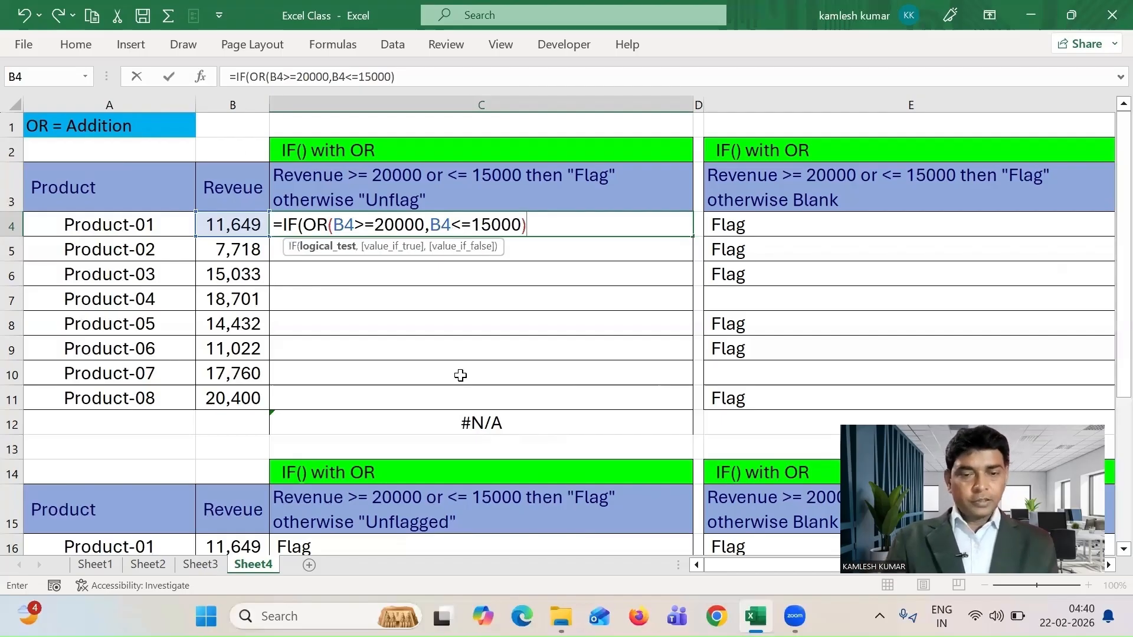
{"action": "type", "text": ","}
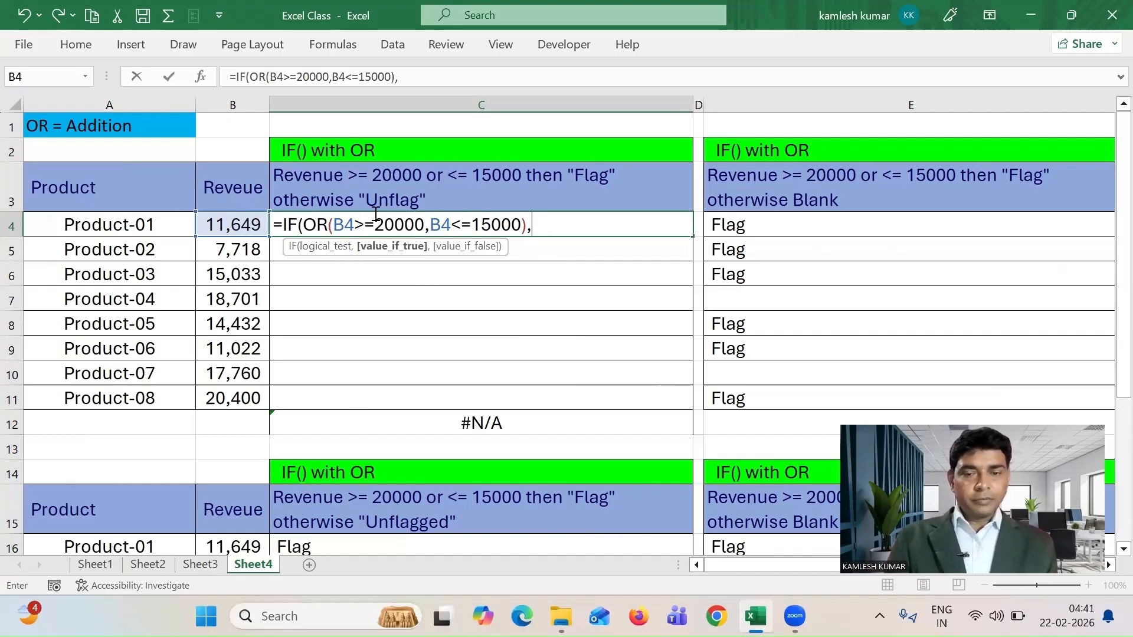
Check what the OR test evaluates to inside the unfinished C4 formula
{"action": "key", "text": "F2"}
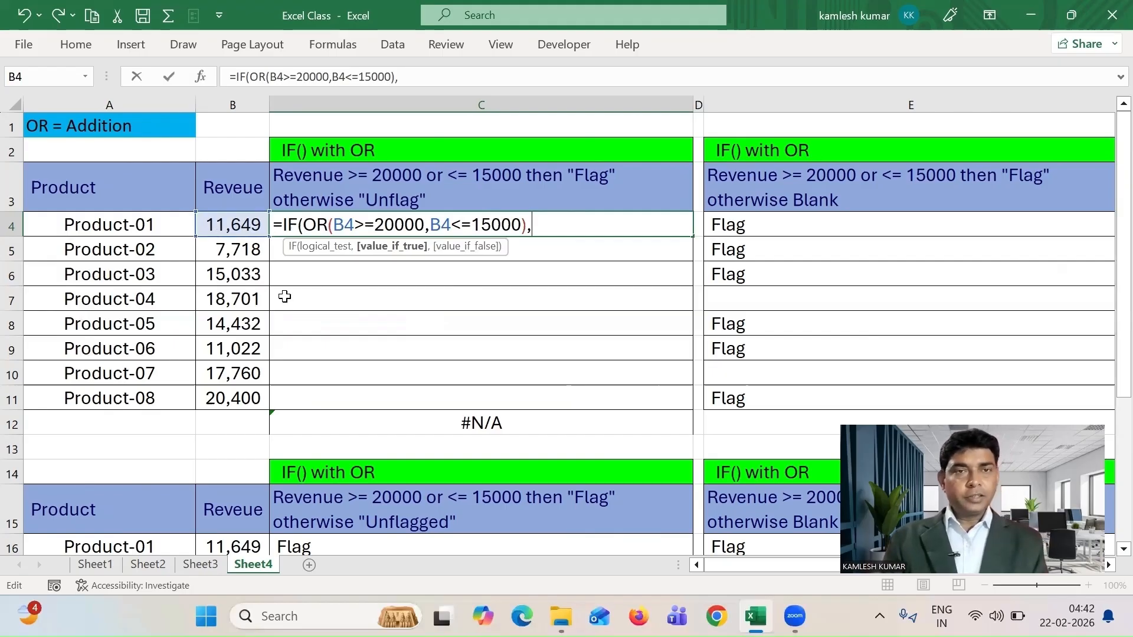
{"action": "left_click_drag", "start_coordinate": [305, 225], "coordinate": [527, 228]}
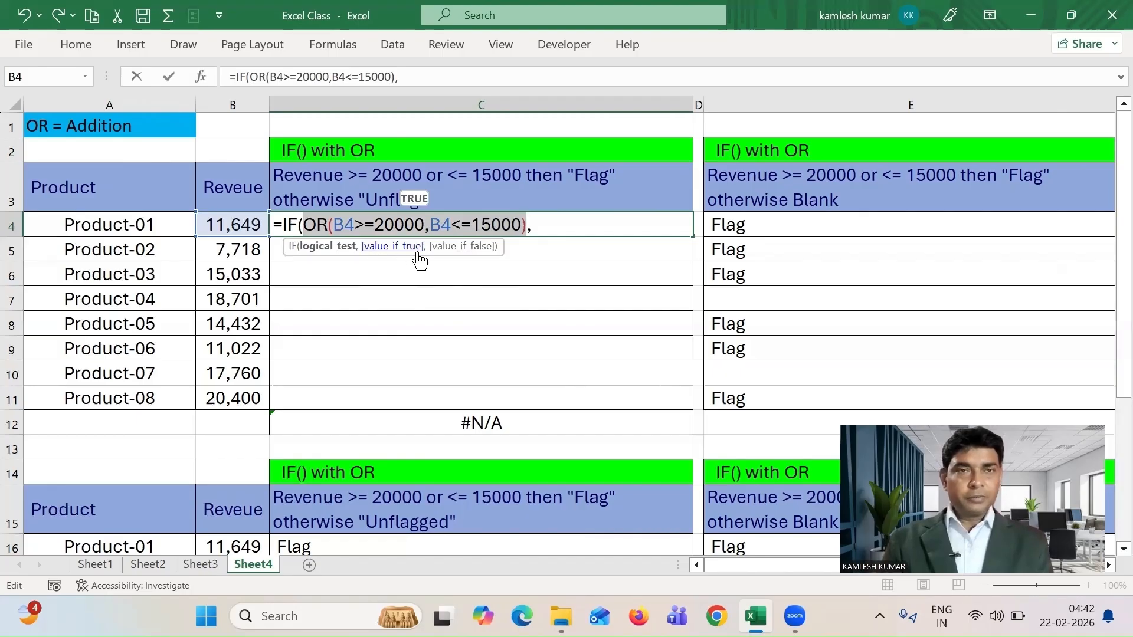
{"action": "left_click", "coordinate": [549, 227]}
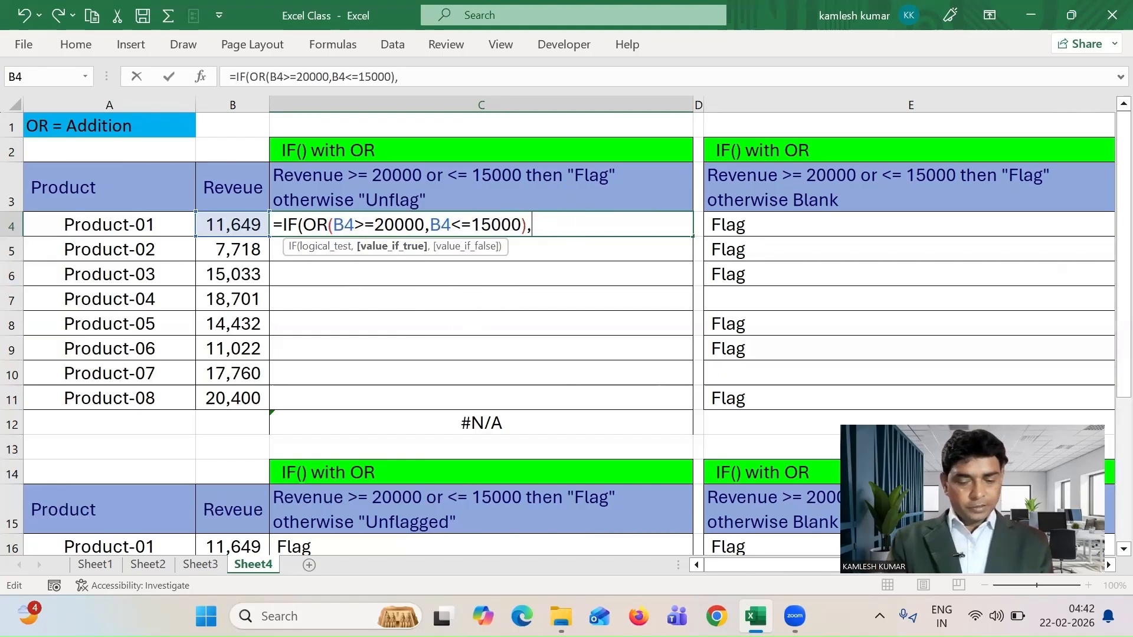
Enter "Flag" as the value if true in the C4 formula
{"action": "type", "text": "Flag"}
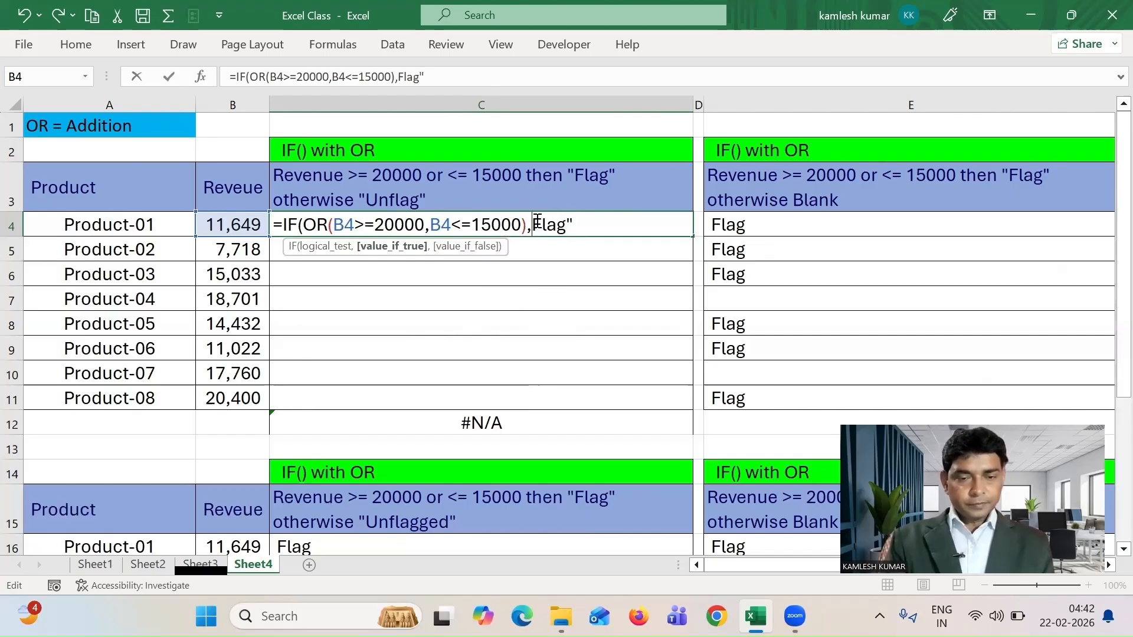
{"action": "type", "text": "\""}
{"action": "left_click", "coordinate": [599, 225]}
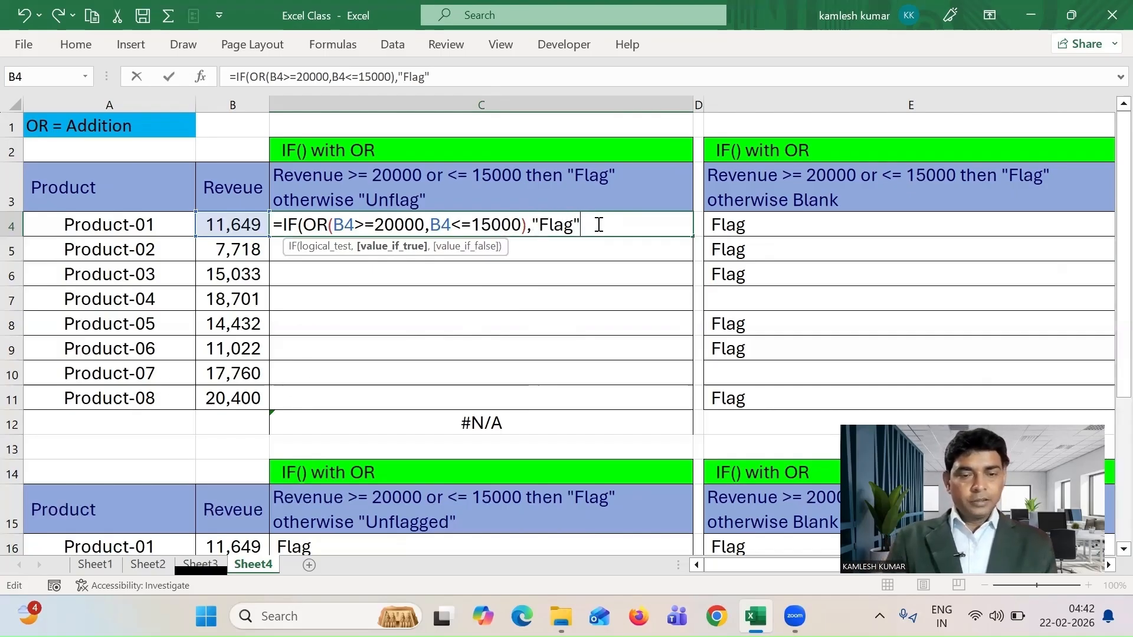
{"action": "type", "text": ","}
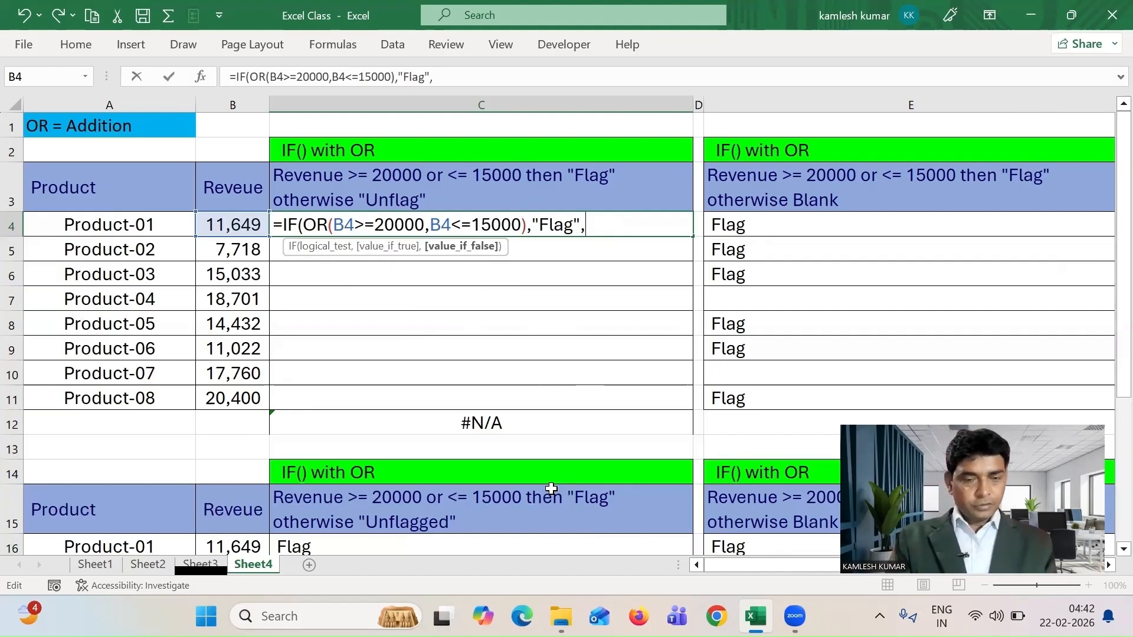
Complete the C4 formula with "Unflag" as the value if false and fill it down to C11
{"action": "type", "text": "\"unflag\")"}
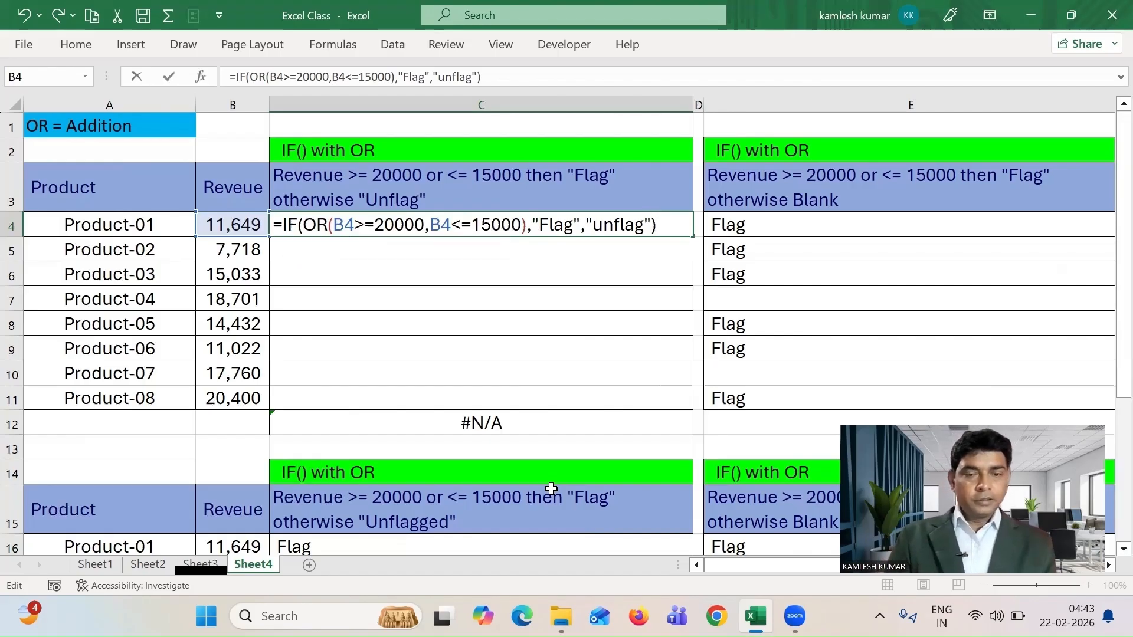
{"action": "left_click", "coordinate": [603, 227]}
{"action": "key", "text": "BackSpace"}
{"action": "type", "text": "U"}
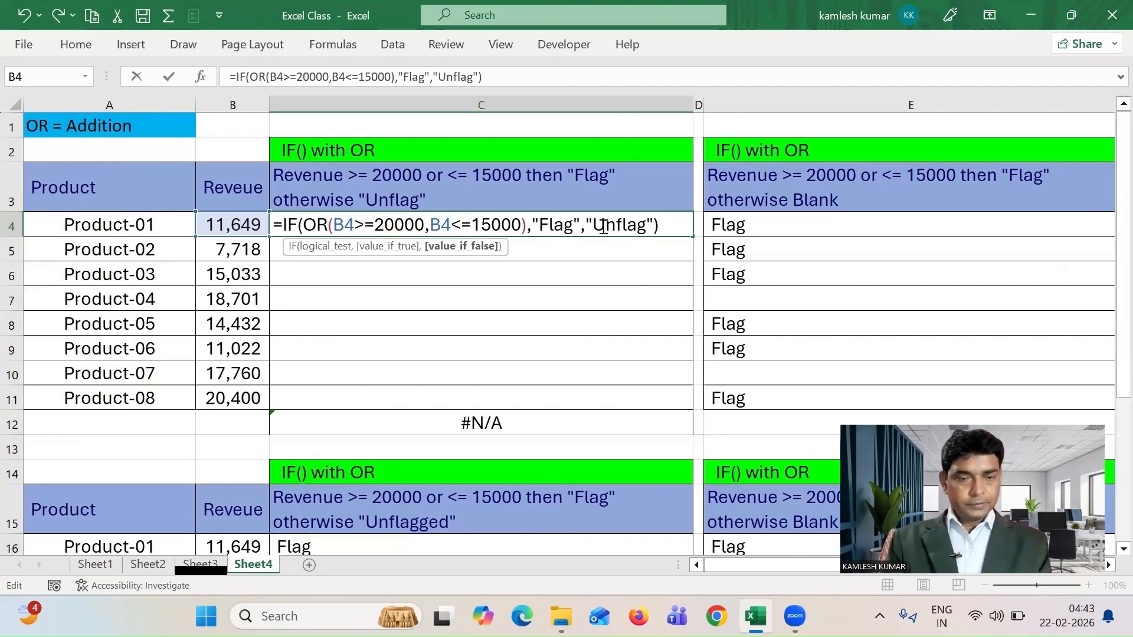
{"action": "left_click", "coordinate": [671, 225]}
{"action": "key", "text": "ctrl+Return"}
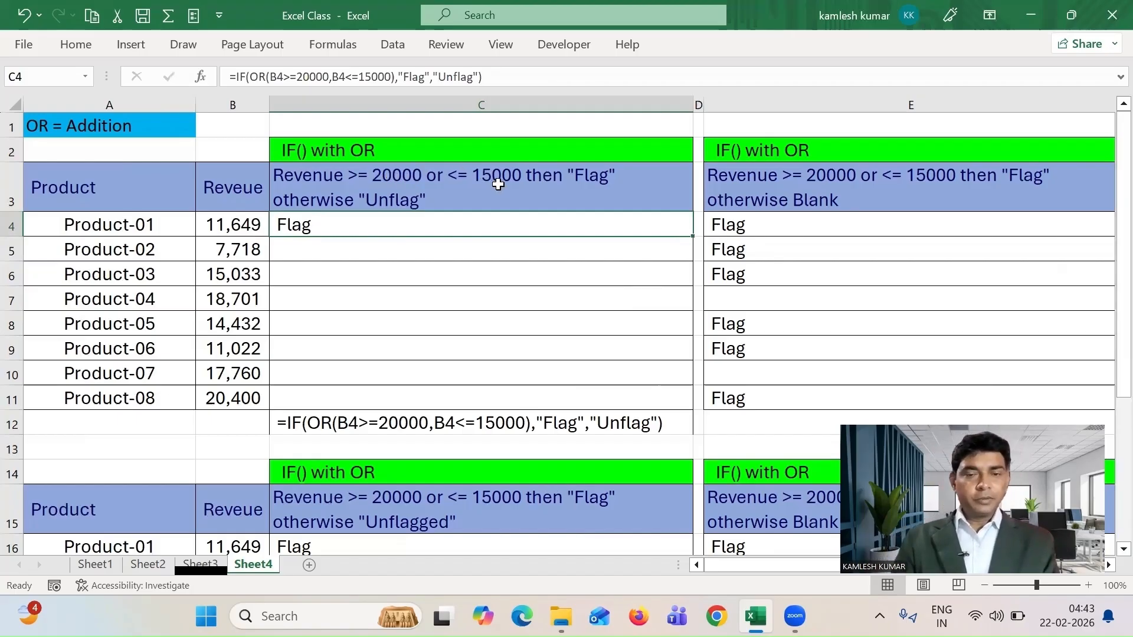
{"action": "double_click", "coordinate": [693, 236]}
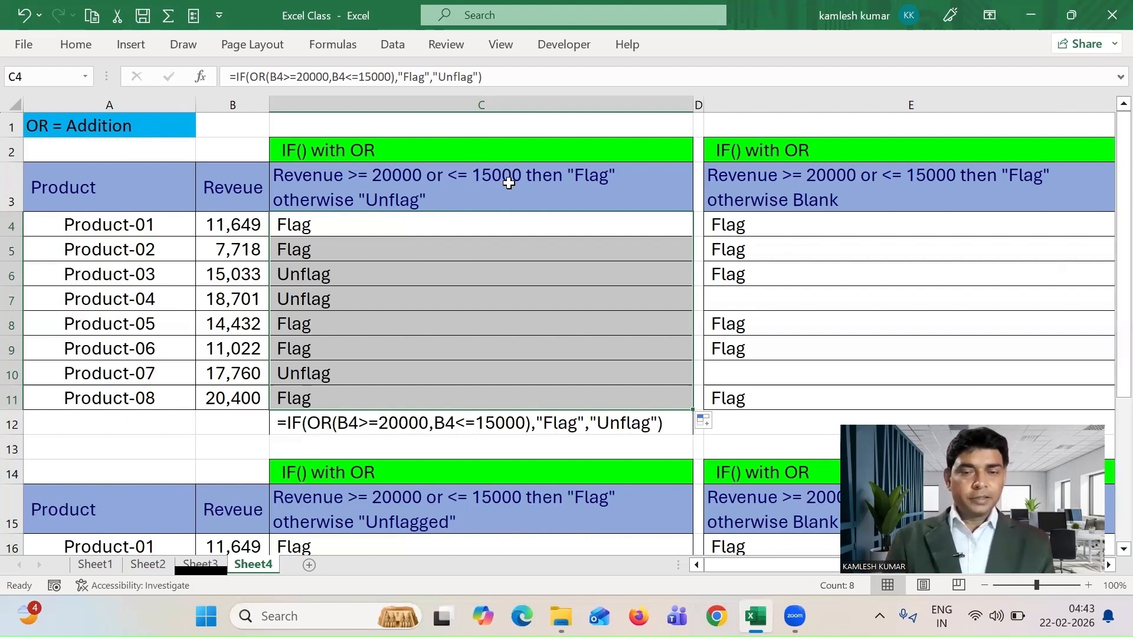
Review the Flag and Unflag results in C4:C11 against the revenues and the formula text in C12
{"action": "left_click", "coordinate": [375, 228]}
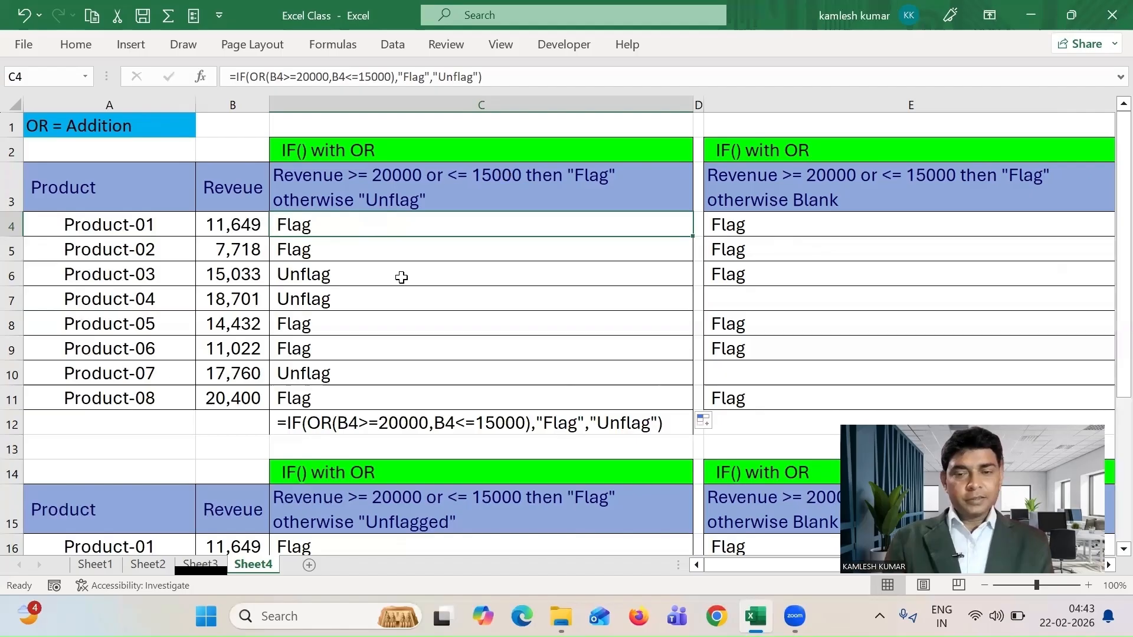
{"action": "left_click", "coordinate": [336, 281]}
{"action": "left_click", "coordinate": [345, 295]}
{"action": "left_click", "coordinate": [349, 369]}
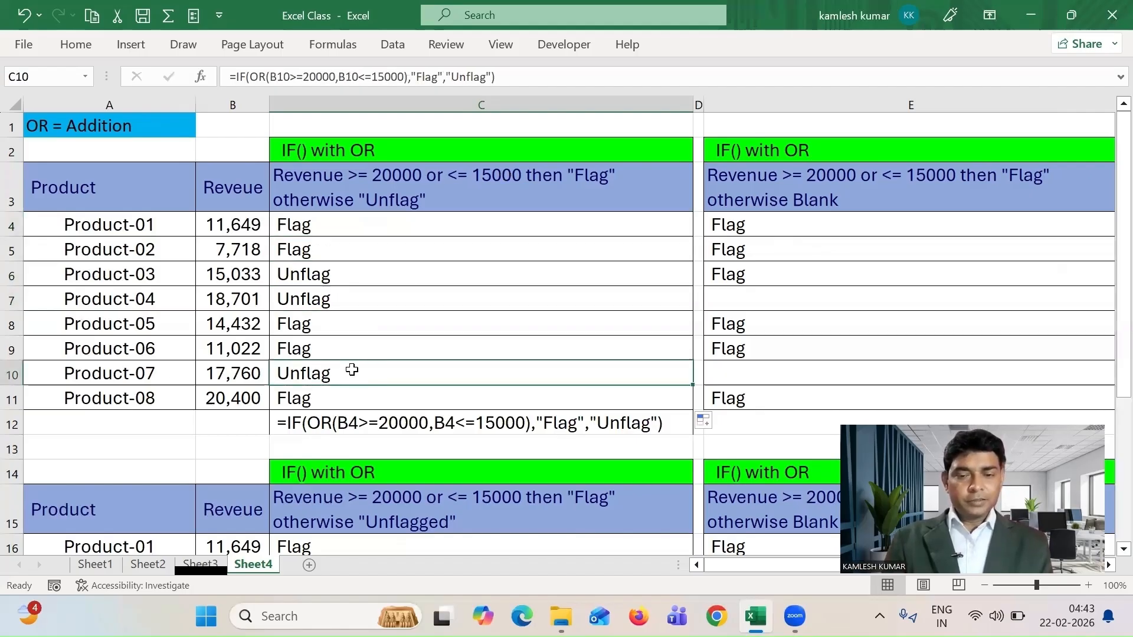
{"action": "left_click", "coordinate": [337, 225]}
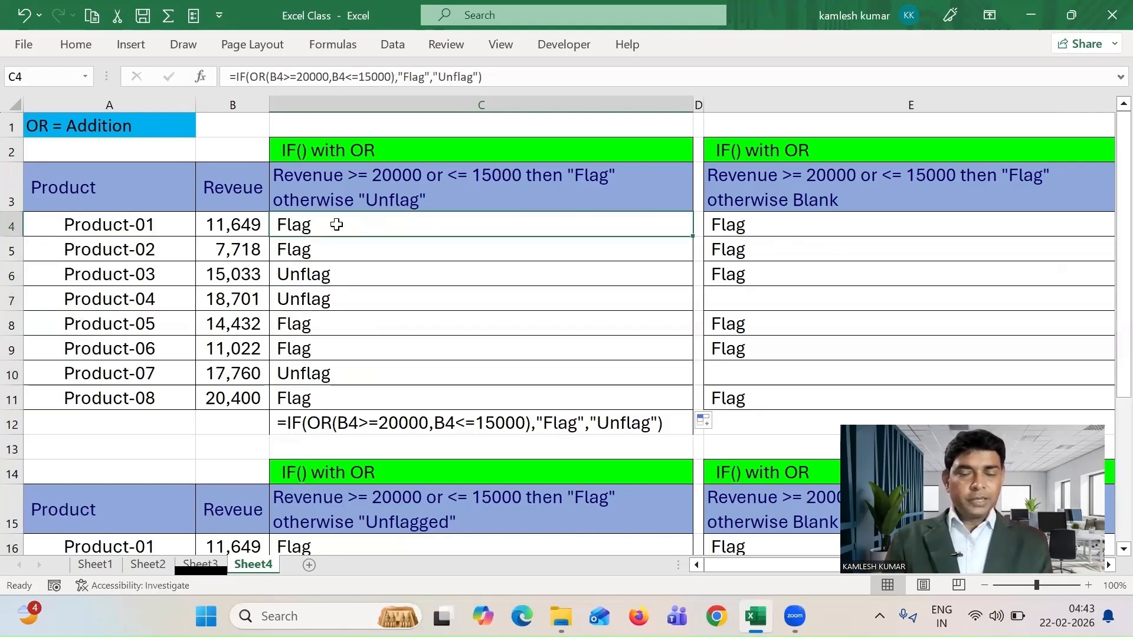
{"action": "left_click", "coordinate": [363, 420]}
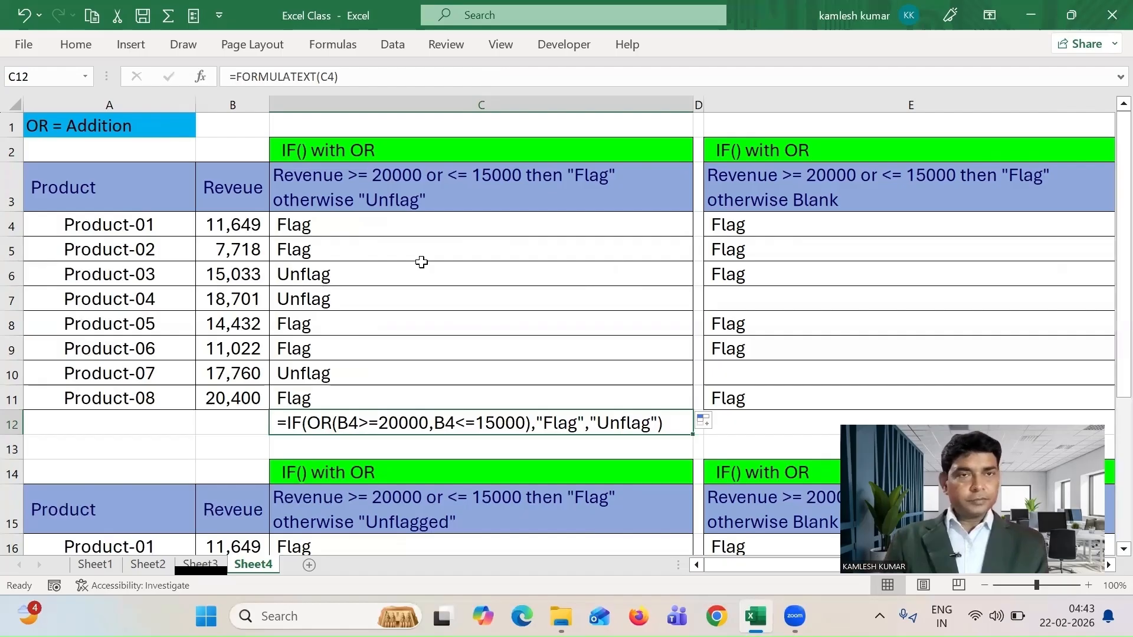
{"action": "left_click", "coordinate": [318, 227]}
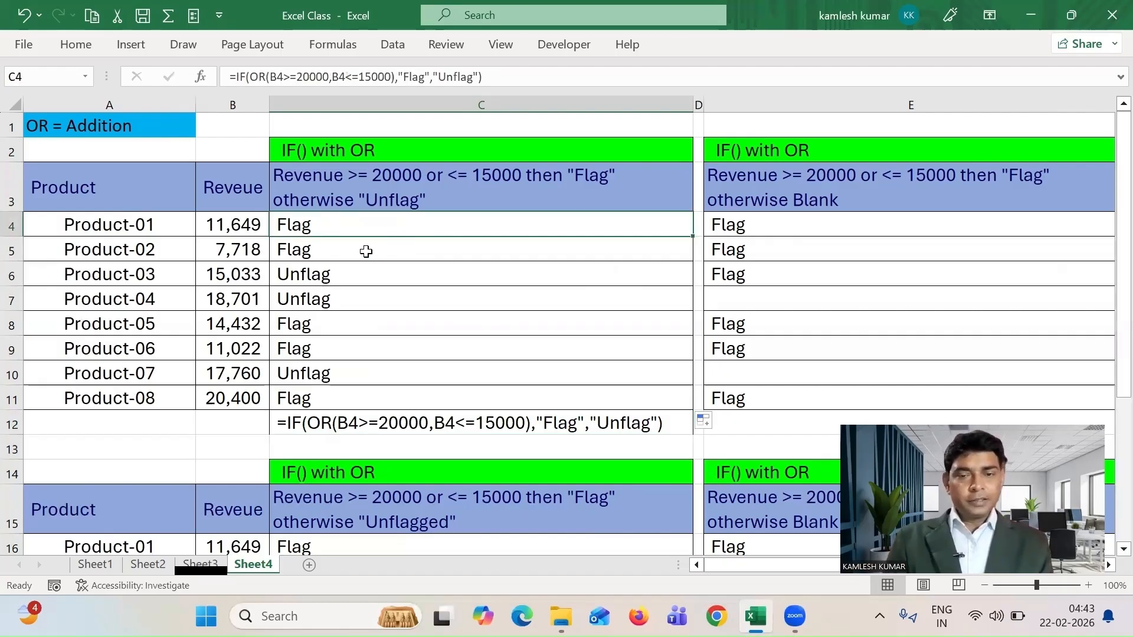
{"action": "left_click", "coordinate": [340, 251]}
{"action": "left_click", "coordinate": [367, 277]}
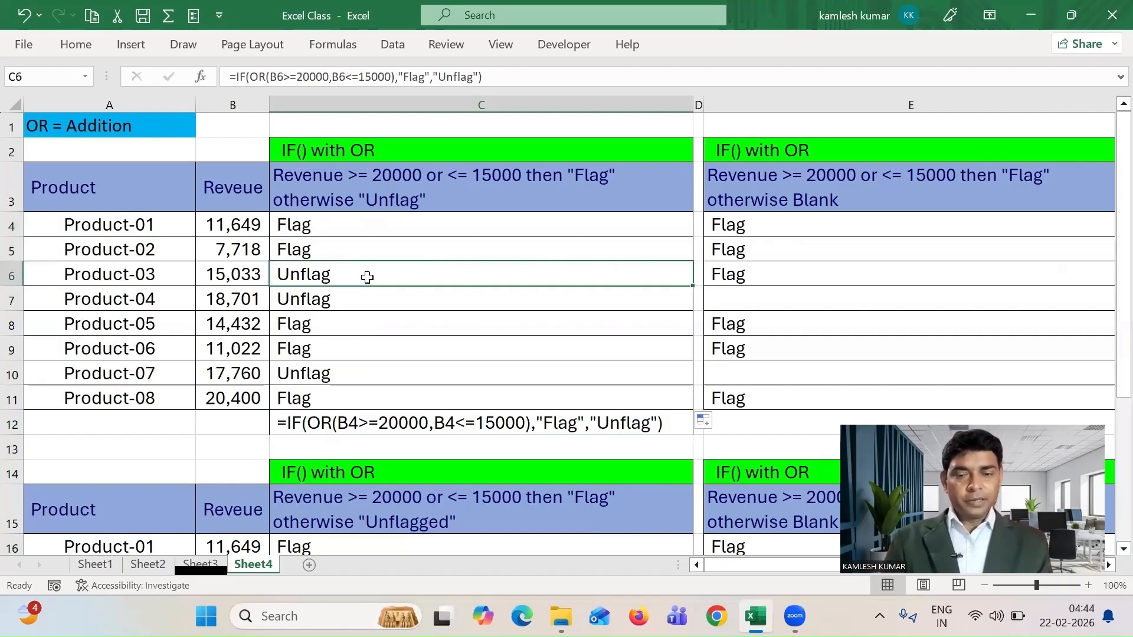
{"action": "left_click", "coordinate": [372, 292]}
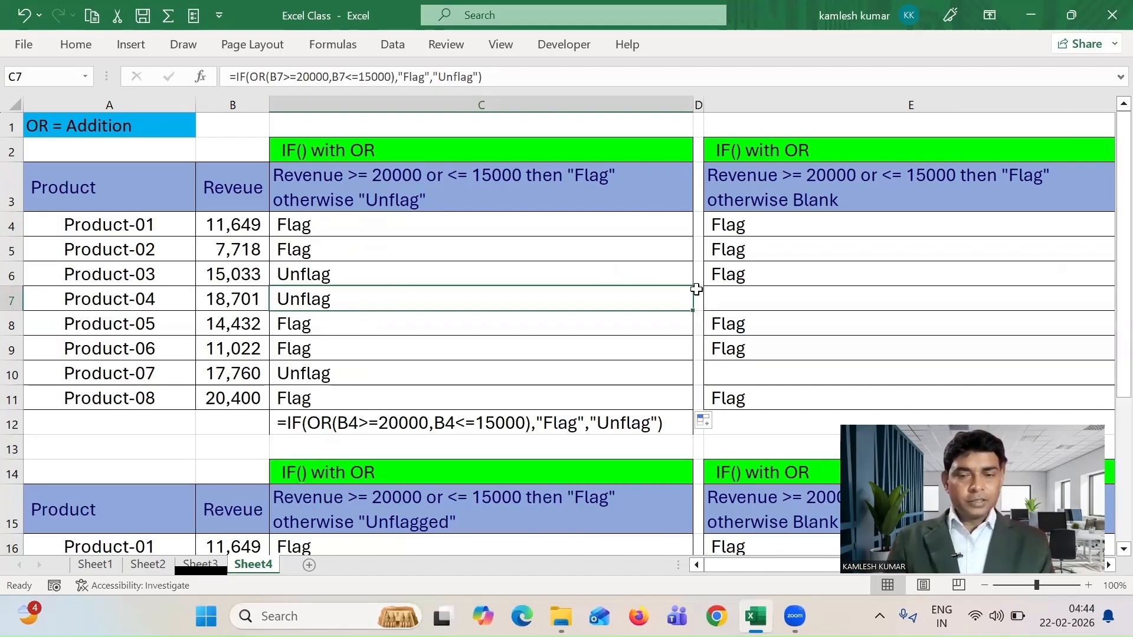
Clear the old results from E4:E11 and enter the C4 formula in E4 with its B4 references unchanged
{"action": "left_click", "coordinate": [782, 295]}
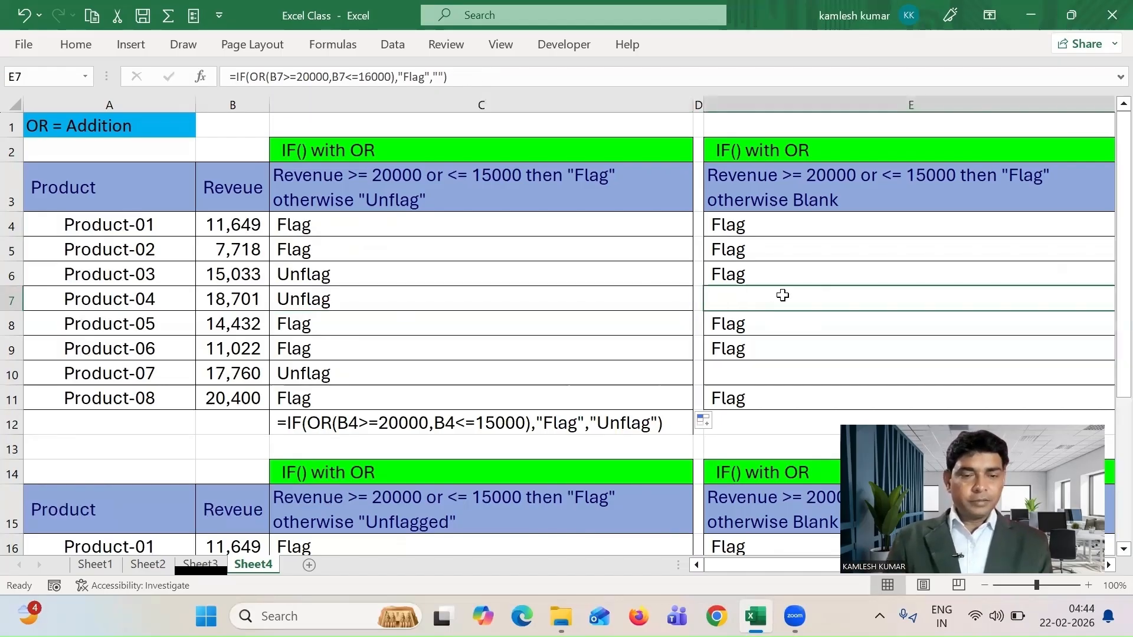
{"action": "left_click", "coordinate": [729, 268]}
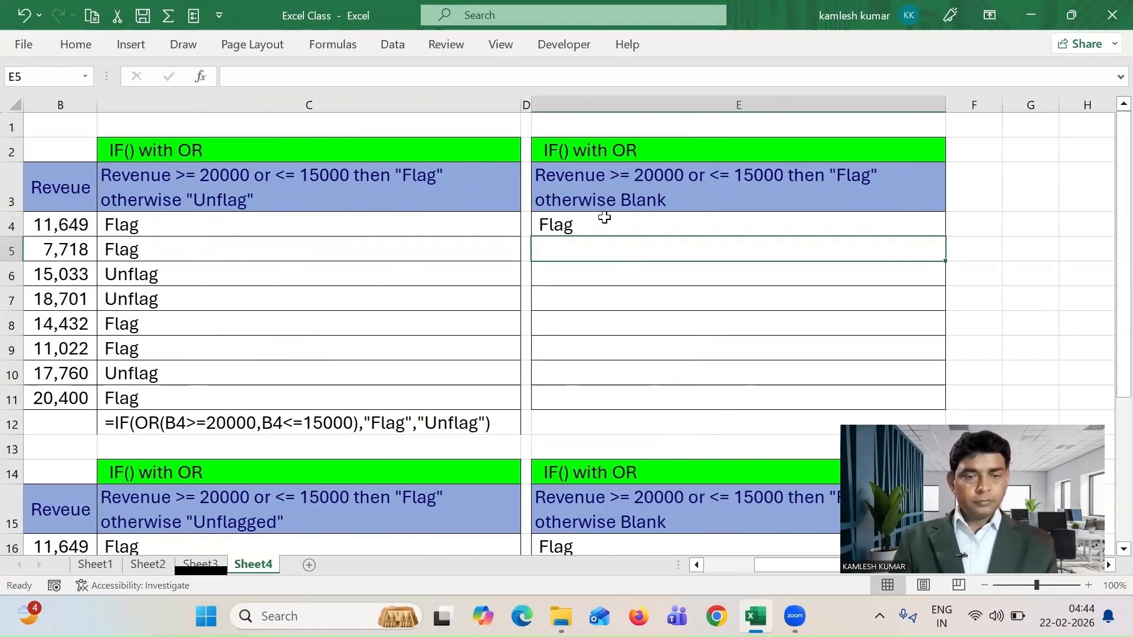
{"action": "left_click", "coordinate": [604, 220]}
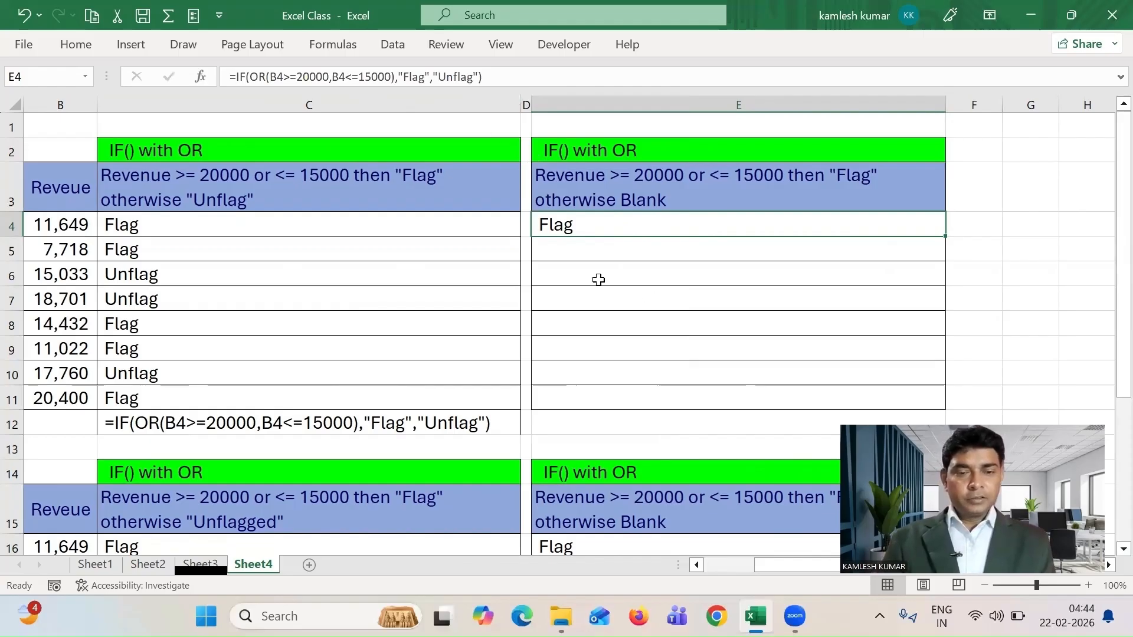
Replace "Unflag" with an empty string "" in the E4 formula and fill it down to E11
{"action": "key", "text": "F2"}
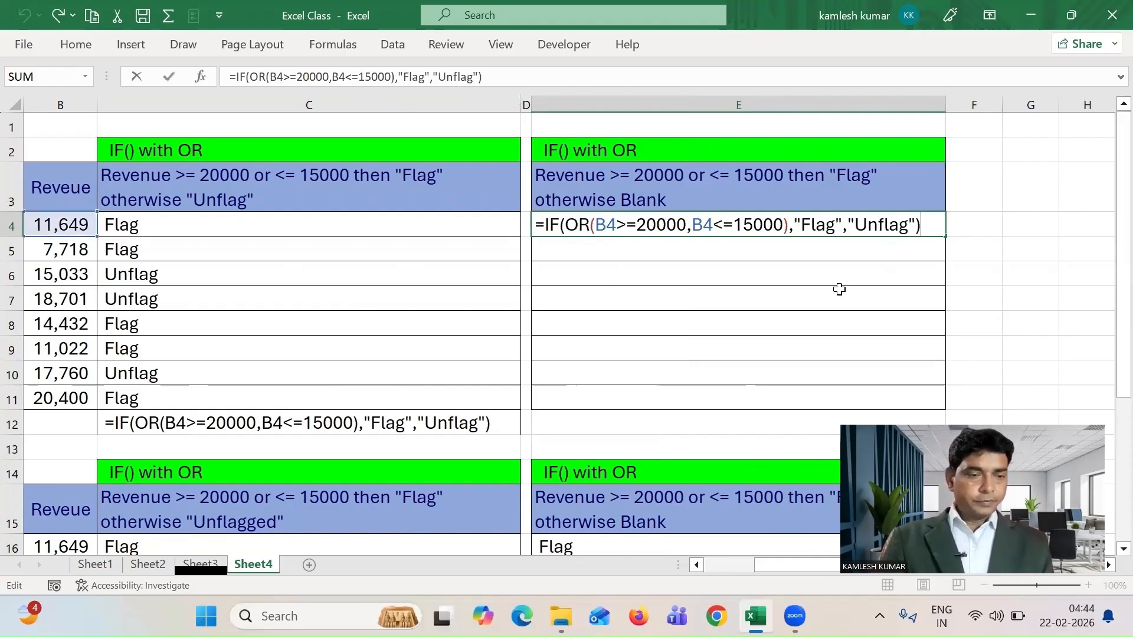
{"action": "key", "text": "Left"}
{"action": "key", "text": "Left"}
{"action": "key", "text": "shift+Left"}
{"action": "key", "text": "shift+Left"}
{"action": "key", "text": "shift+Left"}
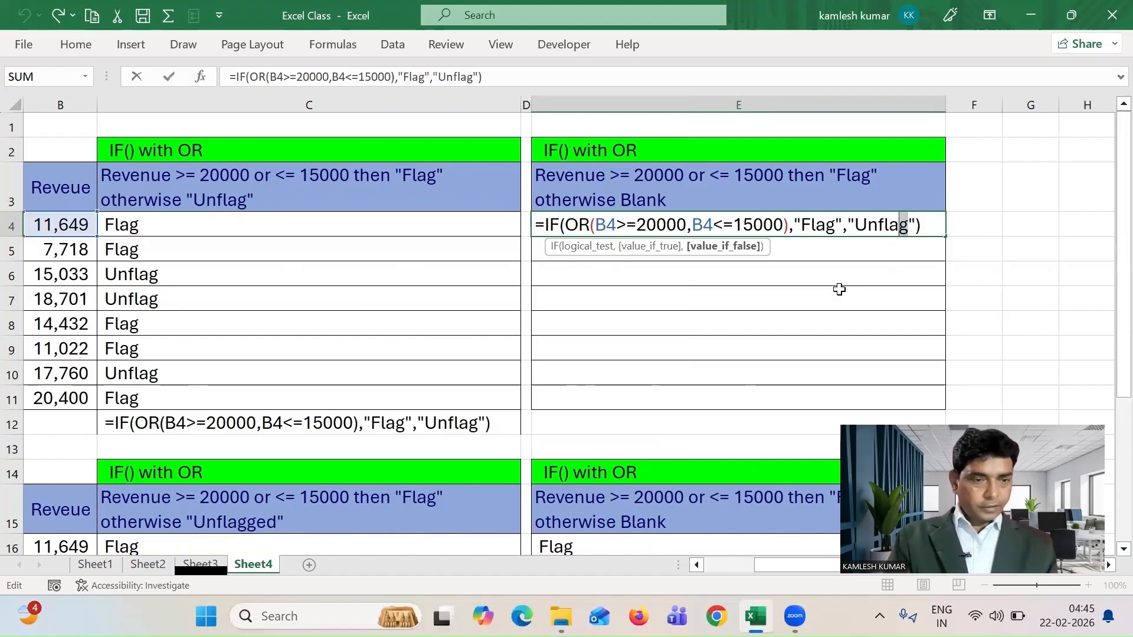
{"action": "key", "text": "shift+Left"}
{"action": "key", "text": "shift+Left"}
{"action": "key", "text": "shift+Left"}
{"action": "key", "text": "BackSpace"}
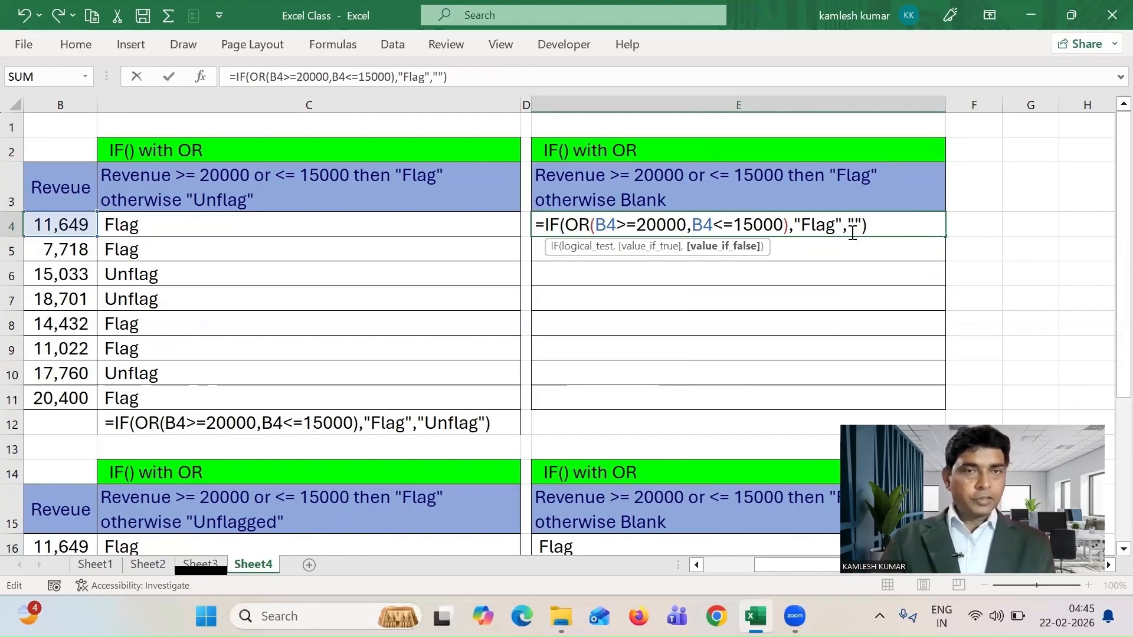
{"action": "left_click", "coordinate": [883, 230]}
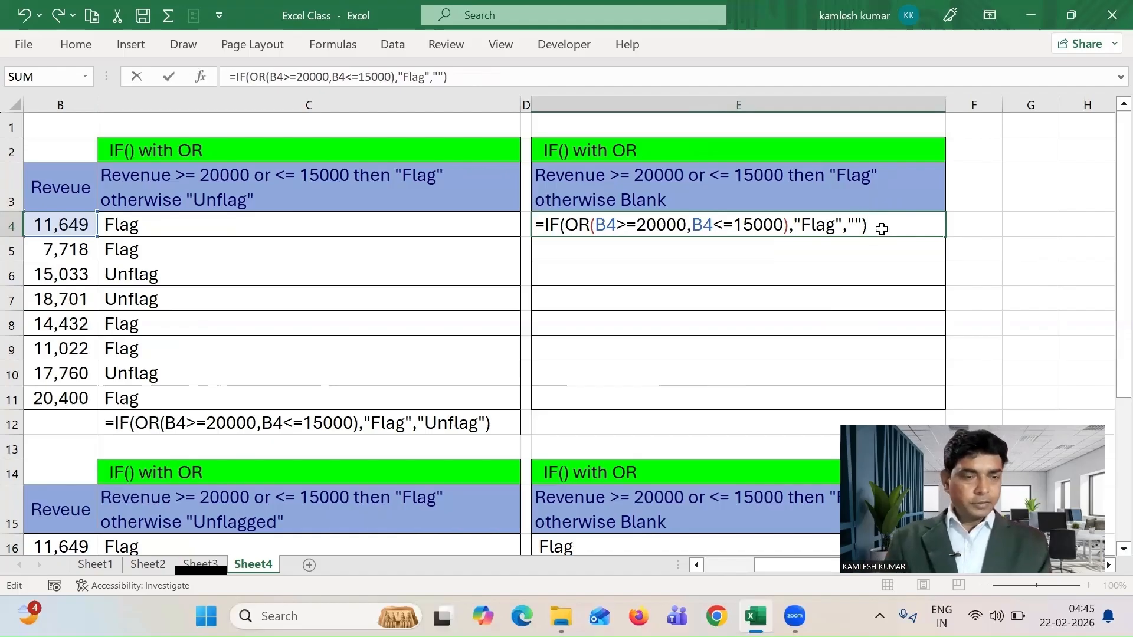
{"action": "key", "text": "Return"}
{"action": "left_click", "coordinate": [935, 231]}
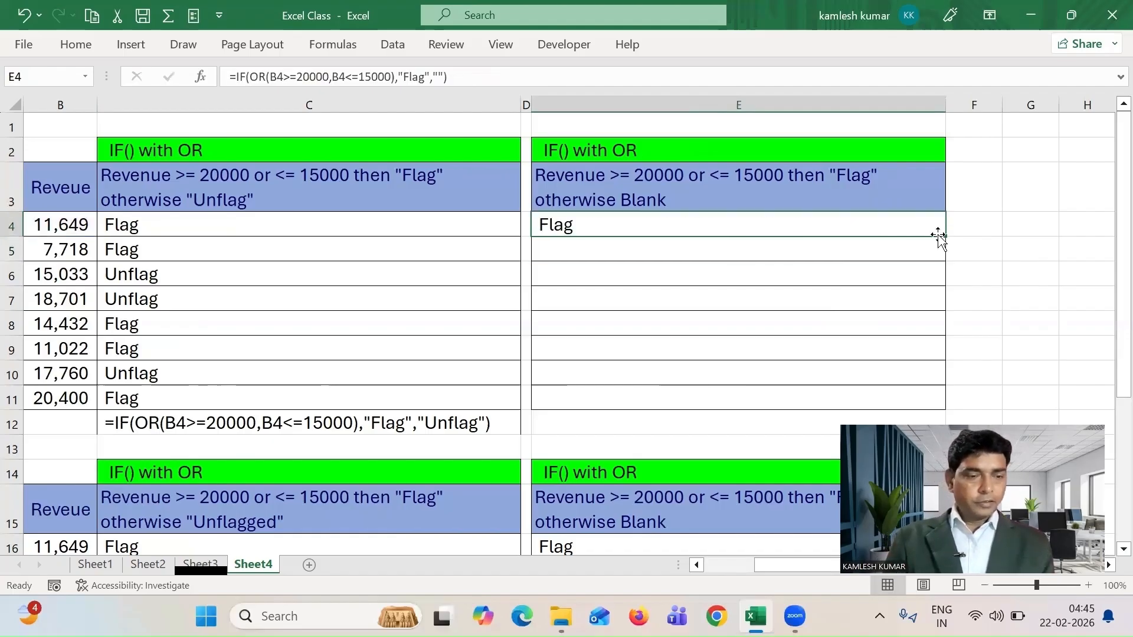
{"action": "left_click_drag", "start_coordinate": [944, 238], "coordinate": [945, 409]}
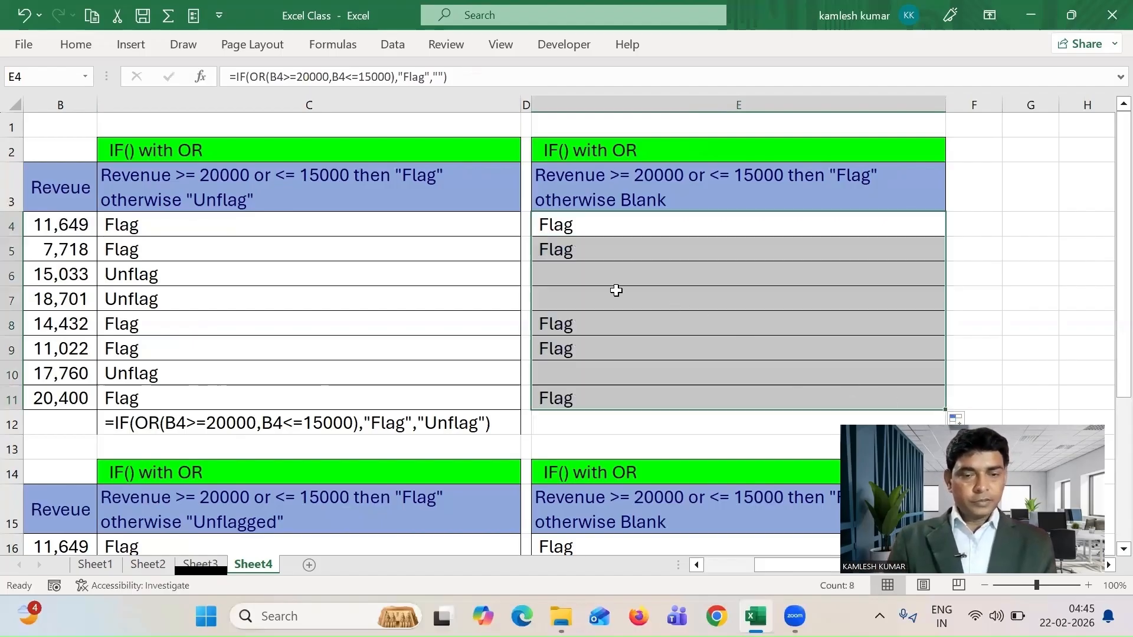
Compare the blank-otherwise results in column E with the Flag and Unflag results in column C
{"action": "left_click", "coordinate": [247, 225]}
{"action": "left_click", "coordinate": [575, 219]}
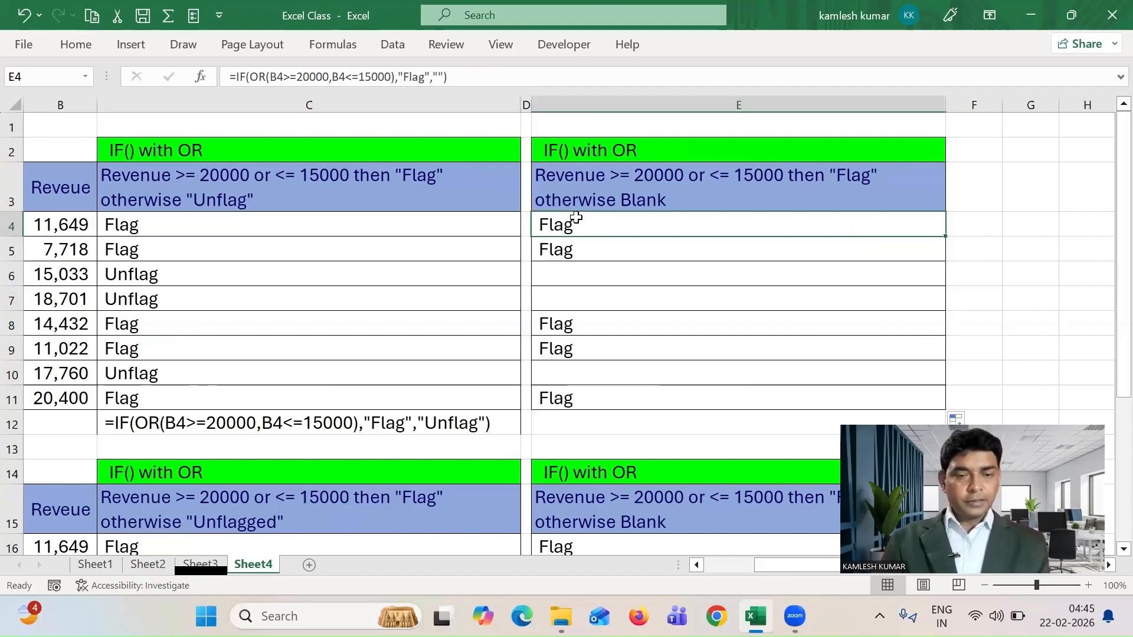
{"action": "left_click", "coordinate": [218, 282]}
{"action": "left_click", "coordinate": [579, 271]}
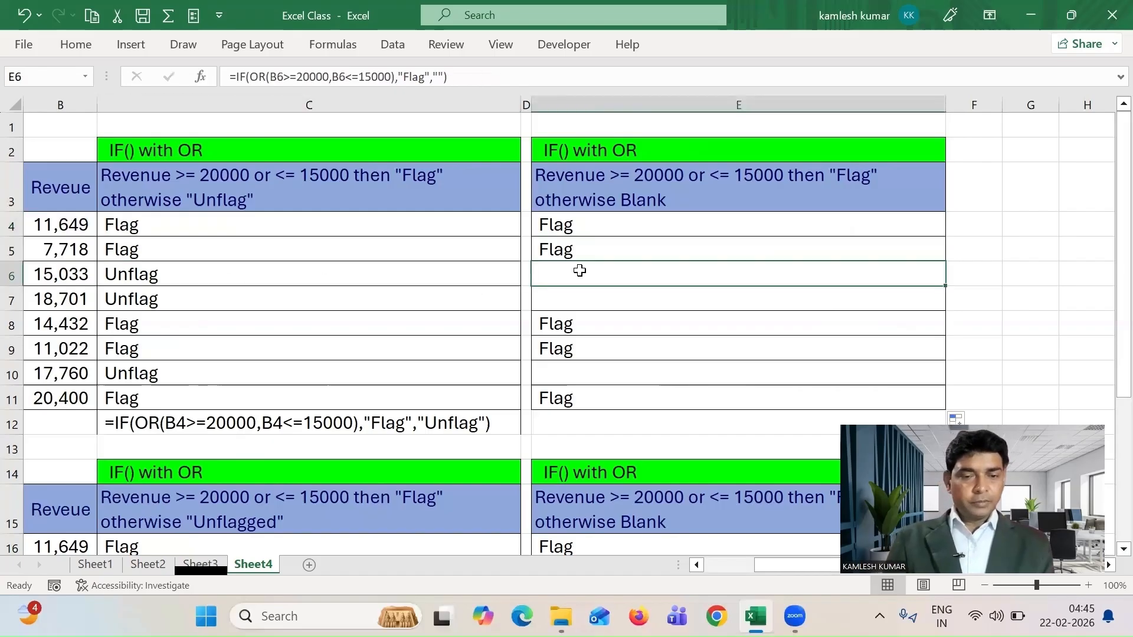
{"action": "left_click", "coordinate": [584, 299]}
{"action": "key", "text": "Home"}
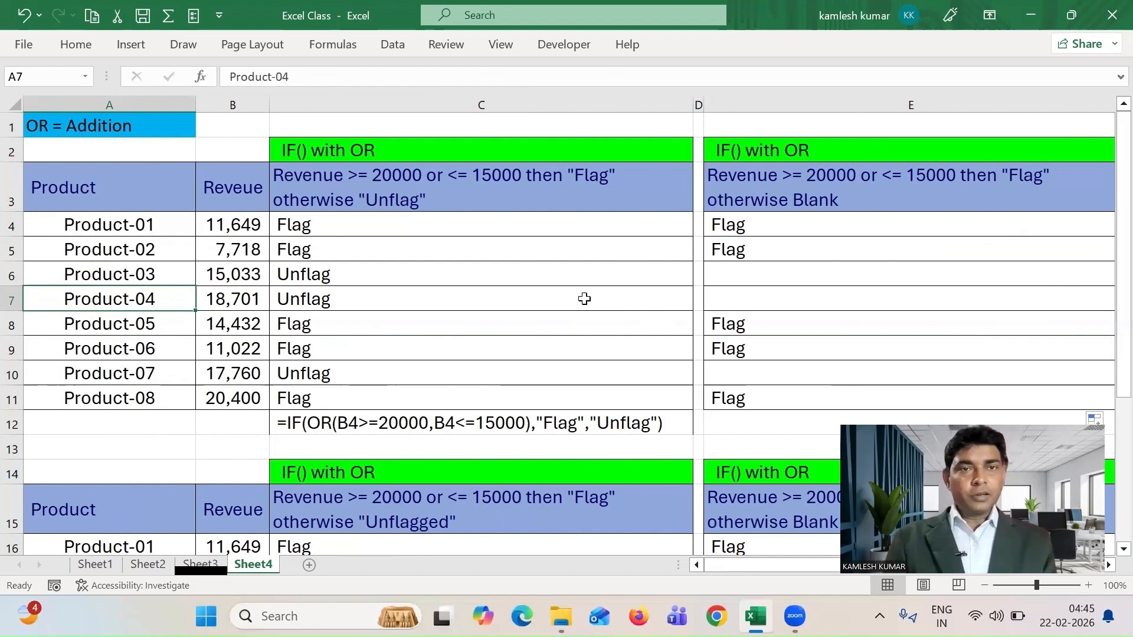
{"action": "key", "text": "Up"}
{"action": "key", "text": "Up"}
{"action": "key", "text": "Up"}
{"action": "key", "text": "Right"}
{"action": "key", "text": "Right"}
{"action": "key", "text": "Right"}
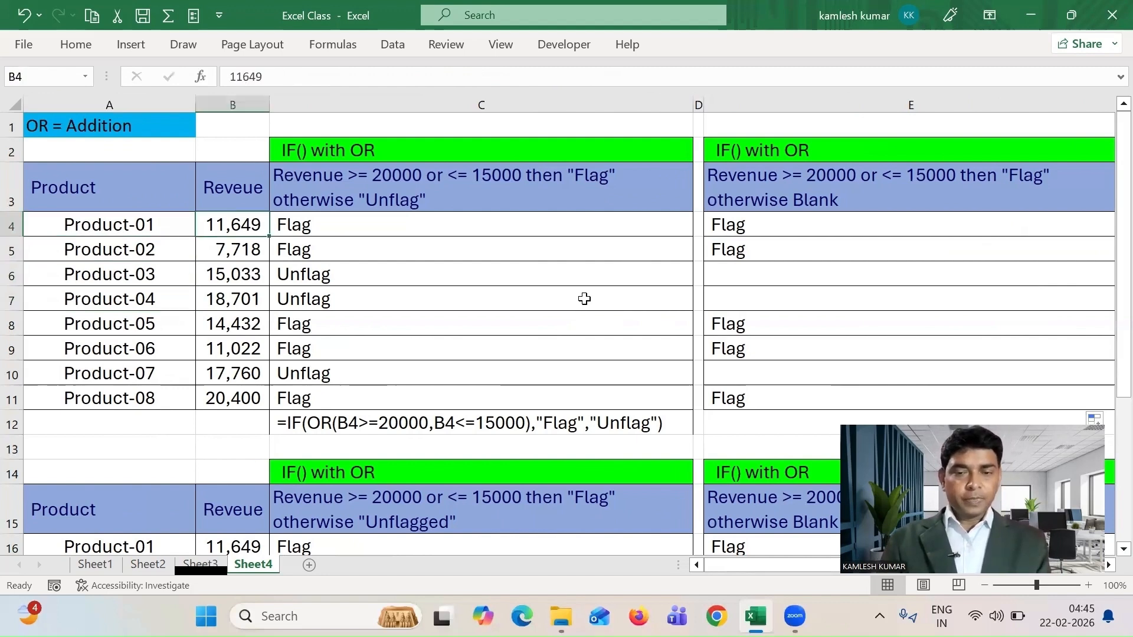
{"action": "key", "text": "Left"}
{"action": "key", "text": "Left"}
{"action": "key", "text": "Right"}
{"action": "key", "text": "Down"}
{"action": "key", "text": "Down"}
{"action": "key", "text": "Down"}
{"action": "key", "text": "Down"}
{"action": "key", "text": "Down"}
{"action": "key", "text": "Down"}
{"action": "key", "text": "Down"}
{"action": "key", "text": "Up"}
{"action": "key", "text": "Up"}
{"action": "key", "text": "Up"}
{"action": "key", "text": "Up"}
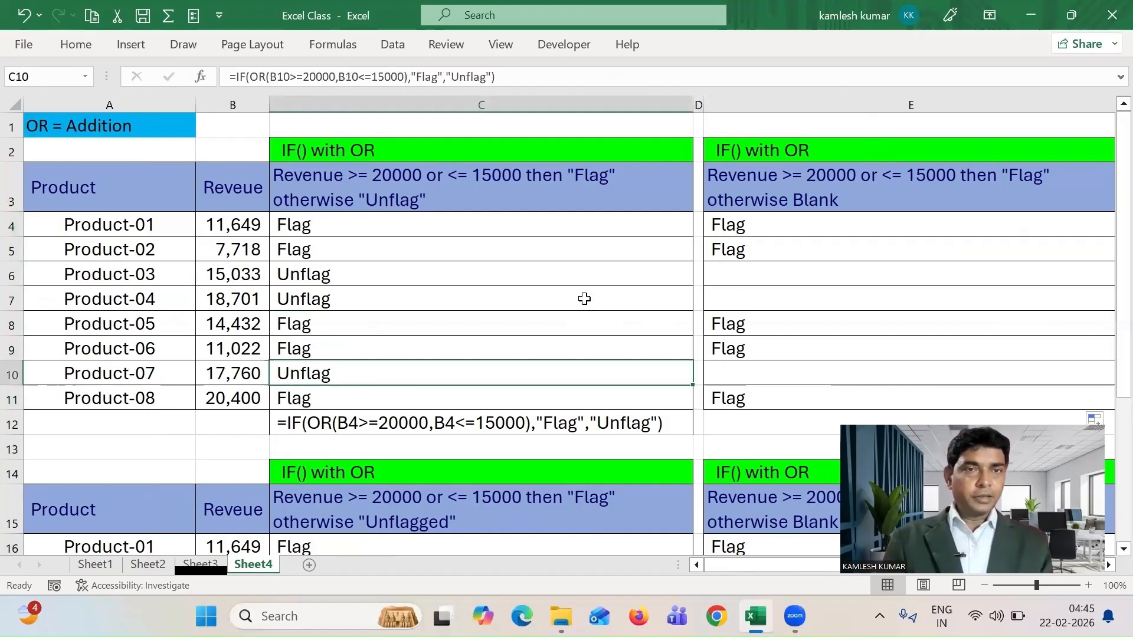
{"action": "key", "text": "Up"}
{"action": "key", "text": "Up"}
{"action": "key", "text": "Up"}
{"action": "key", "text": "Down"}
{"action": "key", "text": "Down"}
{"action": "key", "text": "Up"}
{"action": "key", "text": "Up"}
{"action": "key", "text": "Up"}
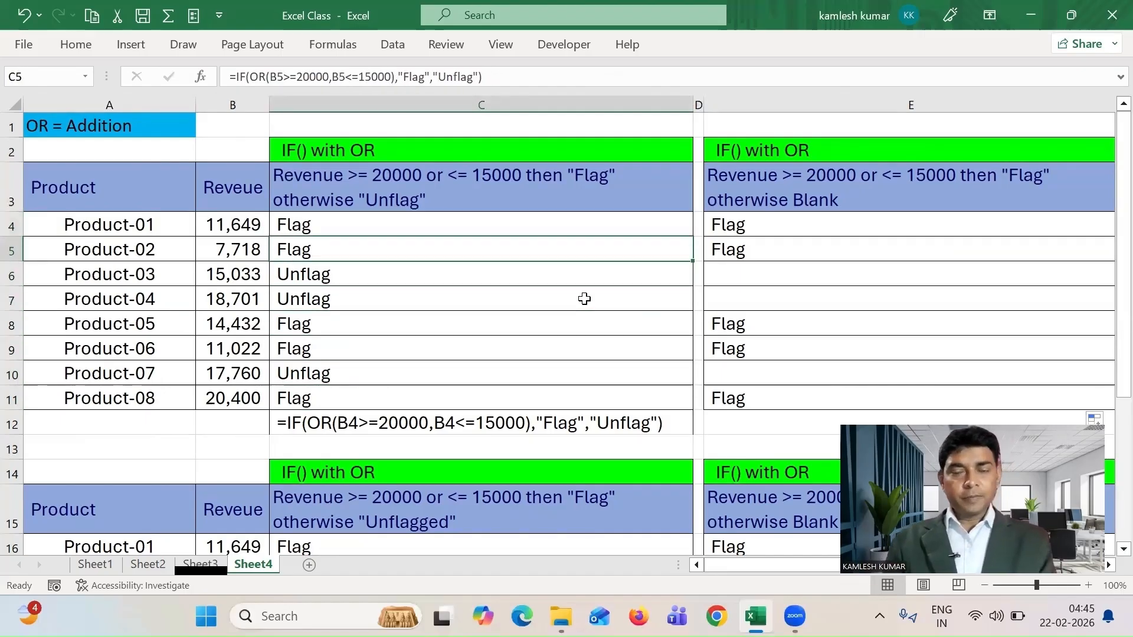
{"action": "key", "text": "Up"}
{"action": "key", "text": "Up"}
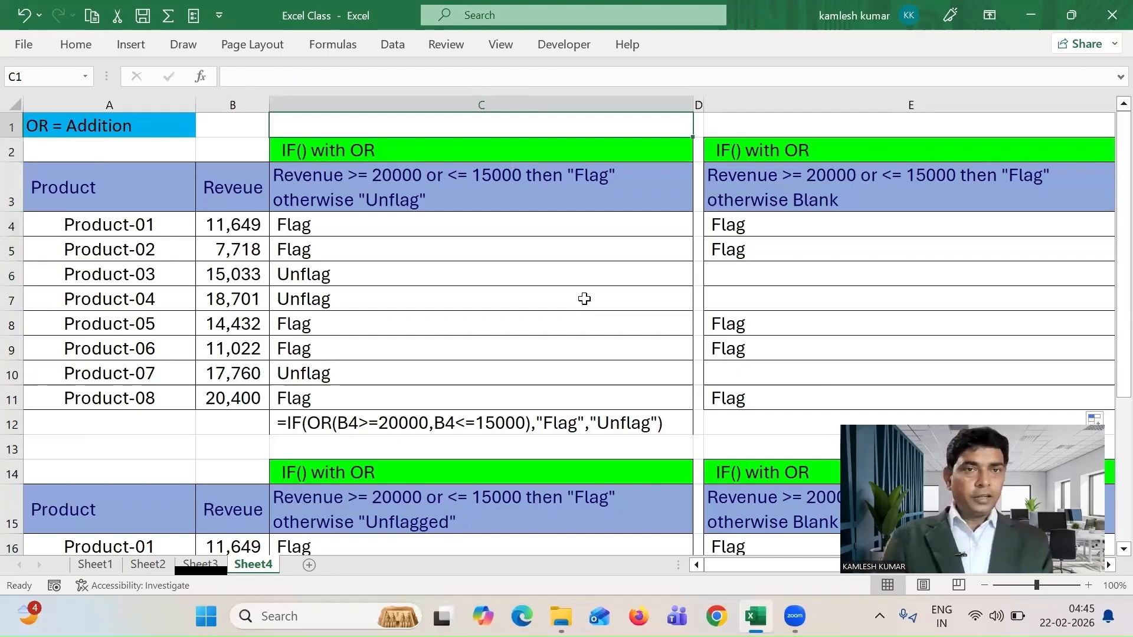
{"action": "key", "text": "Down"}
{"action": "key", "text": "Down"}
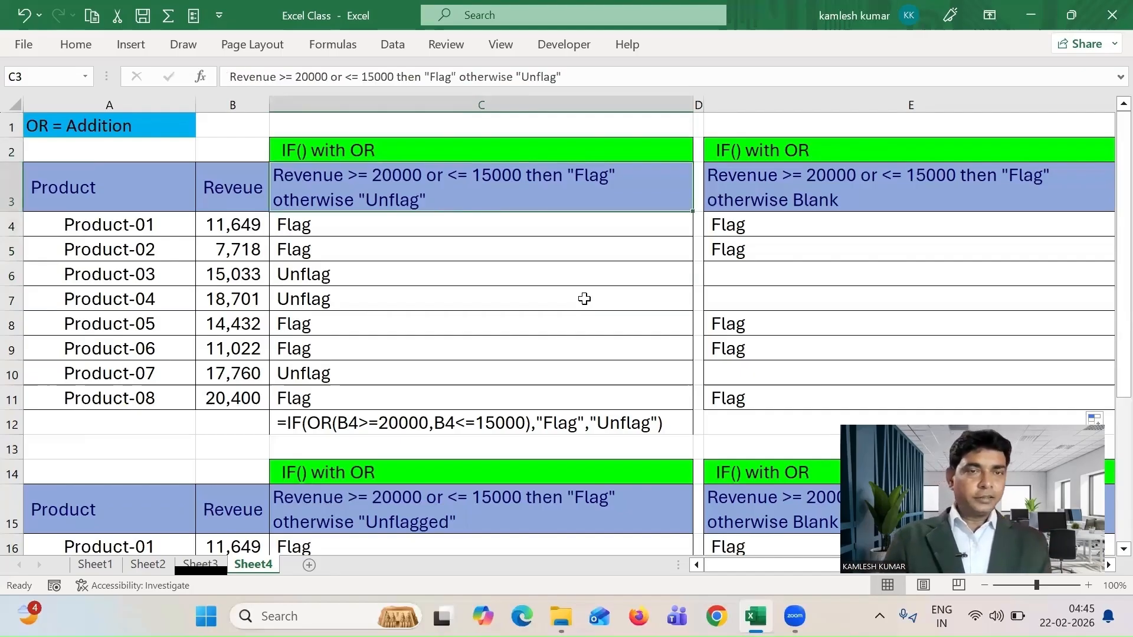
{"action": "key", "text": "Down"}
{"action": "key", "text": "Down"}
{"action": "key", "text": "Down"}
{"action": "key", "text": "Down"}
{"action": "key", "text": "Up"}
{"action": "key", "text": "Up"}
{"action": "key", "text": "Up"}
{"action": "key", "text": "Up"}
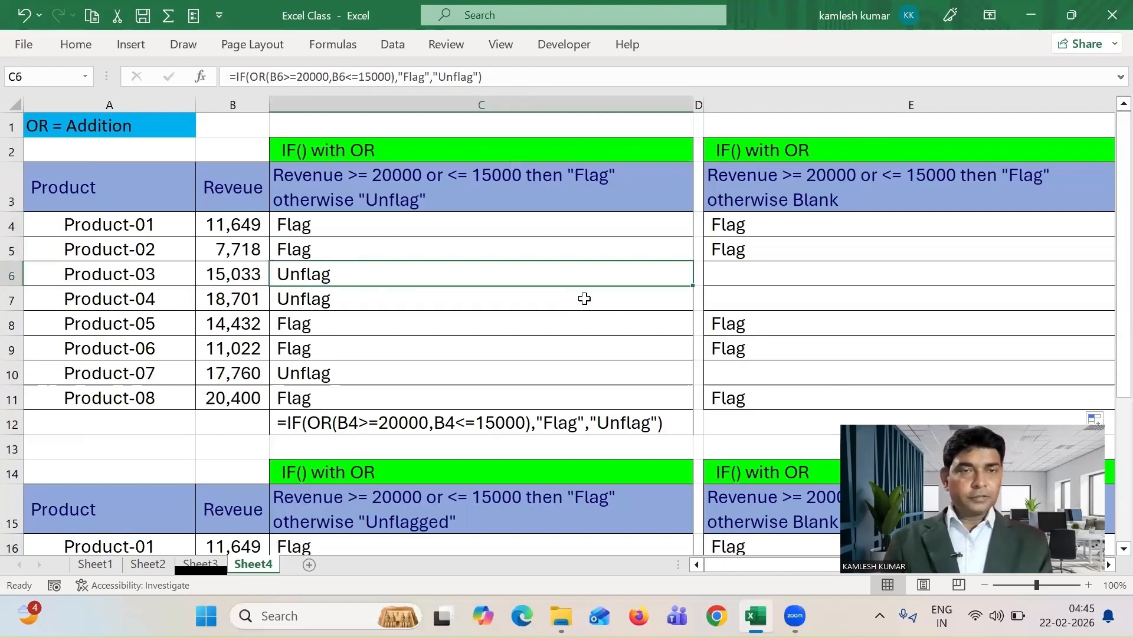
{"action": "key", "text": "Down"}
{"action": "key", "text": "Down"}
{"action": "key", "text": "Down"}
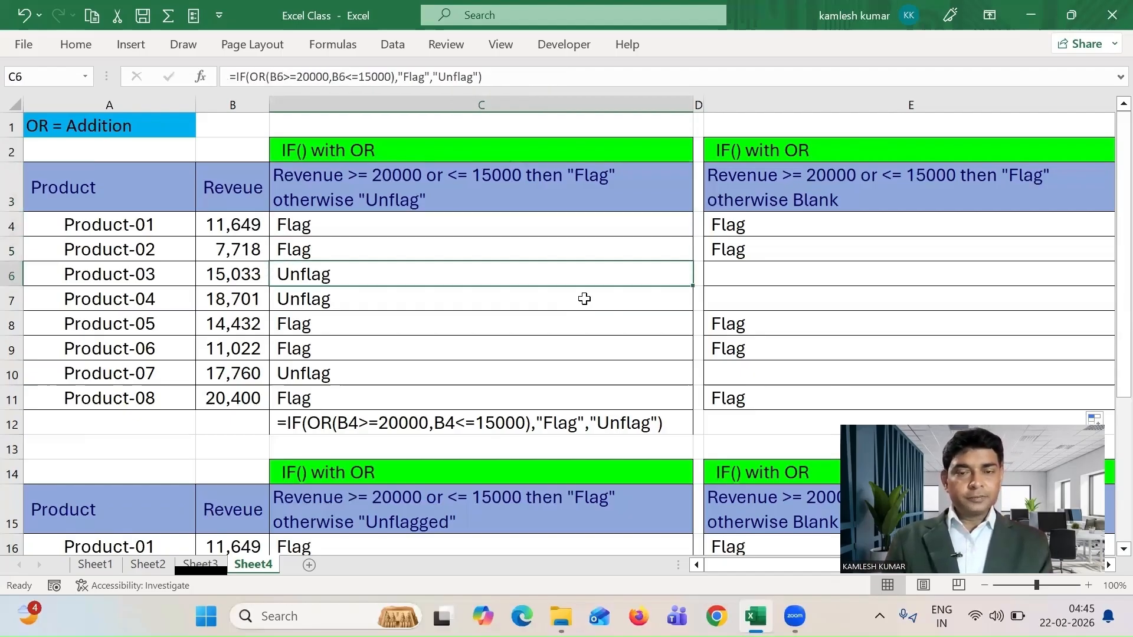
{"action": "left_click", "coordinate": [333, 150]}
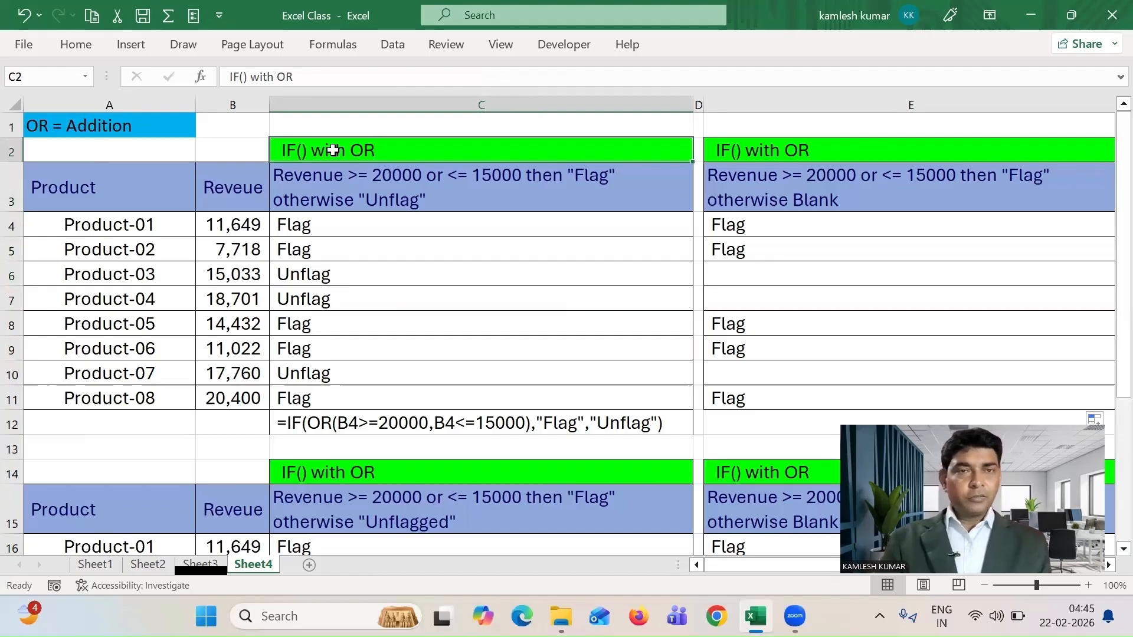
Clear the existing formulas from C16:C23 in the second product table
{"action": "left_click", "coordinate": [82, 127]}
{"action": "key", "text": "Down"}
{"action": "key", "text": "Down"}
{"action": "key", "text": "Down"}
{"action": "key", "text": "Down"}
{"action": "key", "text": "Down"}
{"action": "key", "text": "Down"}
{"action": "key", "text": "Down"}
{"action": "key", "text": "Down"}
{"action": "key", "text": "Down"}
{"action": "key", "text": "Down"}
{"action": "key", "text": "Down"}
{"action": "key", "text": "Down"}
{"action": "key", "text": "Down"}
{"action": "key", "text": "Down"}
{"action": "key", "text": "Down"}
{"action": "key", "text": "Down"}
{"action": "key", "text": "Down"}
{"action": "key", "text": "Down"}
{"action": "key", "text": "Down"}
{"action": "key", "text": "Down"}
{"action": "key", "text": "Down"}
{"action": "key", "text": "Up"}
{"action": "key", "text": "Up"}
{"action": "key", "text": "Up"}
{"action": "key", "text": "Up"}
{"action": "key", "text": "Up"}
{"action": "key", "text": "Up"}
{"action": "key", "text": "Up"}
{"action": "key", "text": "Up"}
{"action": "key", "text": "Up"}
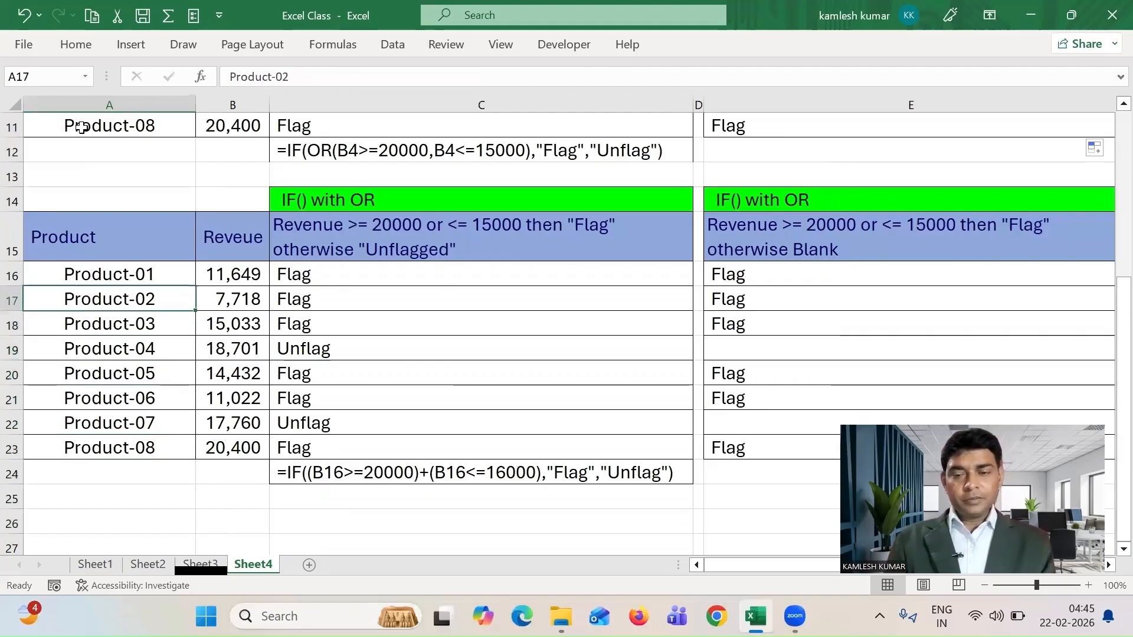
{"action": "key", "text": "Up"}
{"action": "key", "text": "Right"}
{"action": "key", "text": "Right"}
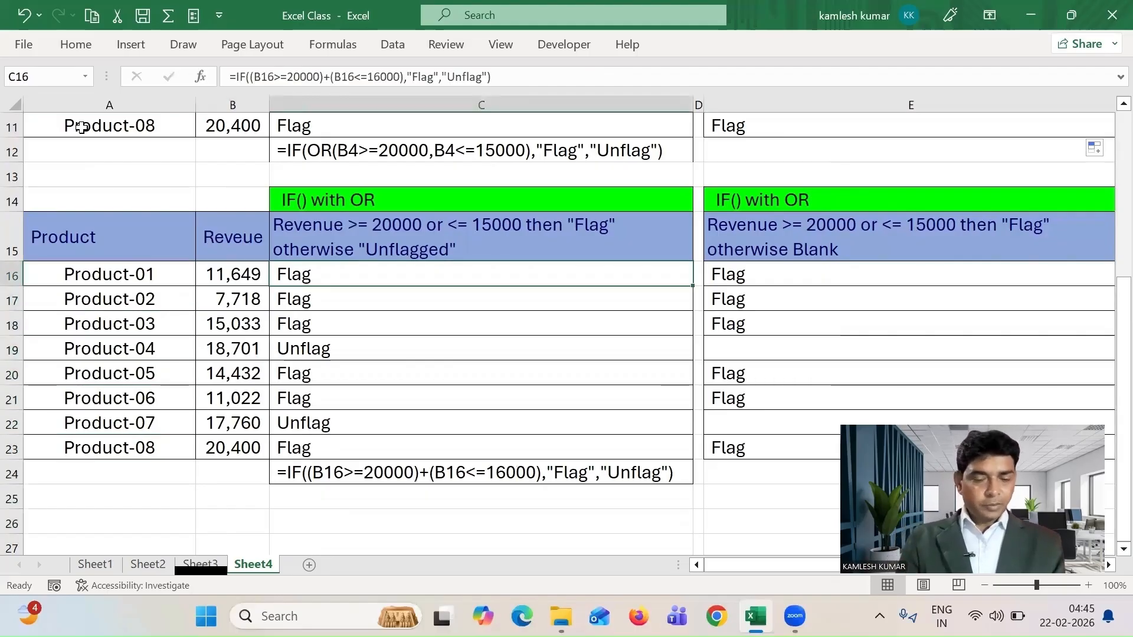
{"action": "key", "text": "shift+Down"}
{"action": "key", "text": "shift+Down"}
{"action": "key", "text": "shift+Down"}
{"action": "key", "text": "shift+Down"}
{"action": "key", "text": "shift+Down"}
{"action": "key", "text": "shift+Down"}
{"action": "key", "text": "shift+Down"}
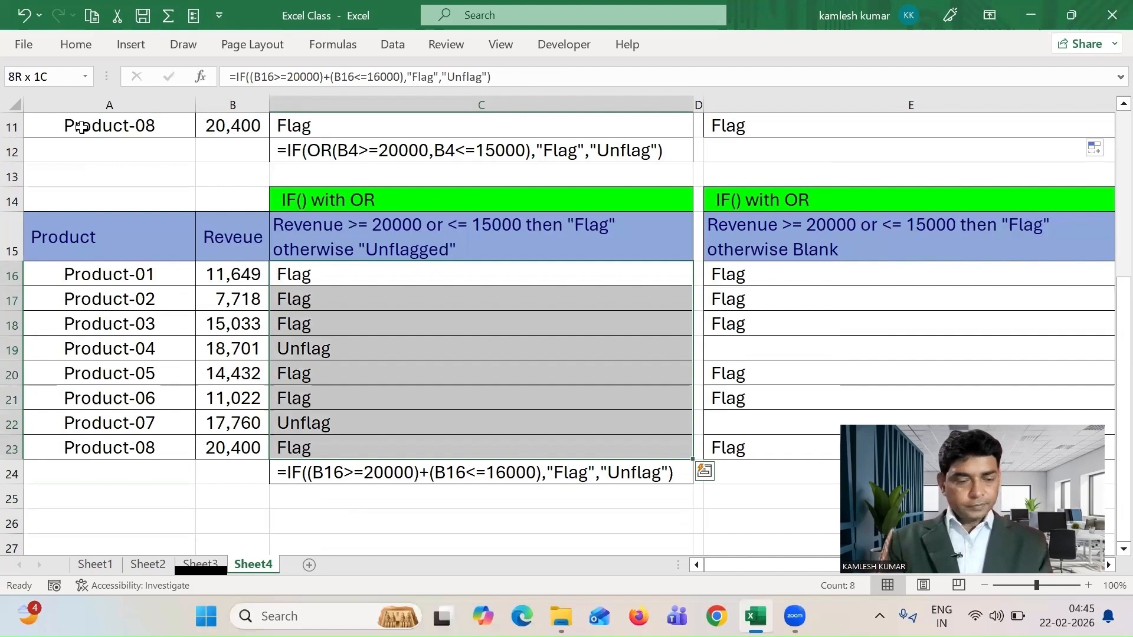
{"action": "key", "text": "Delete"}
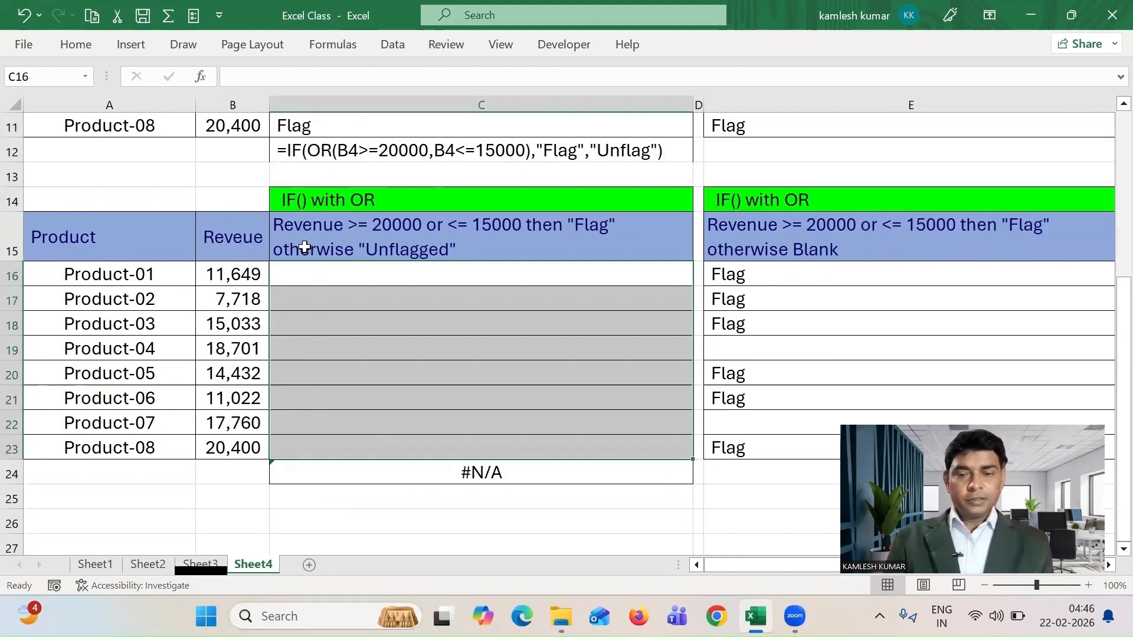
Start an IF formula in C16 with the first condition B16>=20000, followed by a closing parenthesis
{"action": "left_click", "coordinate": [368, 265]}
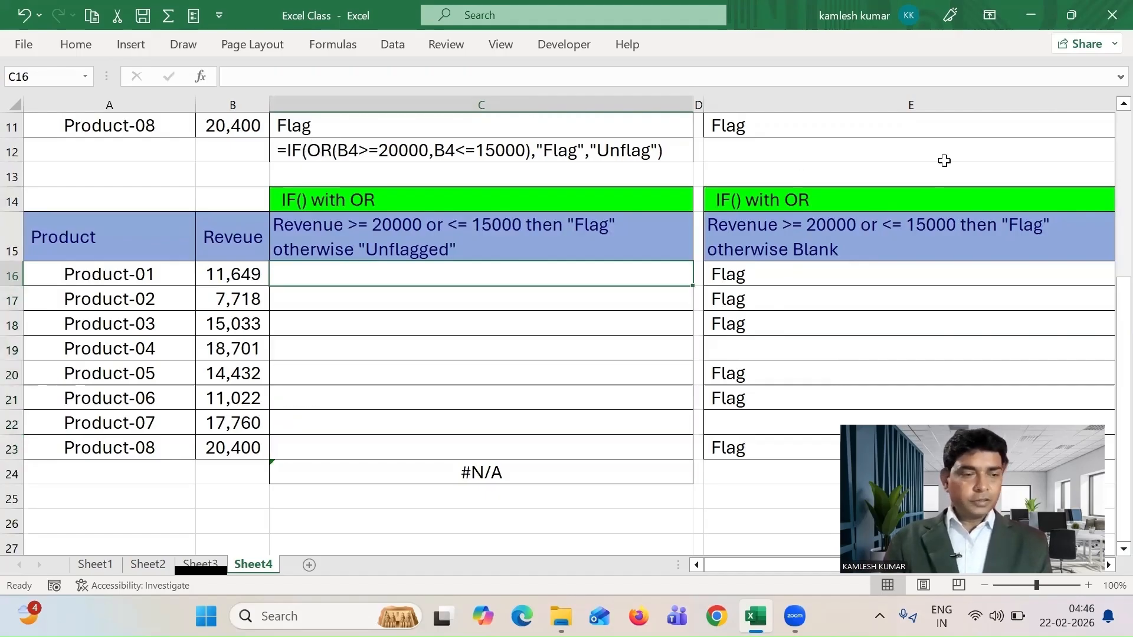
{"action": "left_click_drag", "start_coordinate": [1121, 323], "coordinate": [1108, 145]}
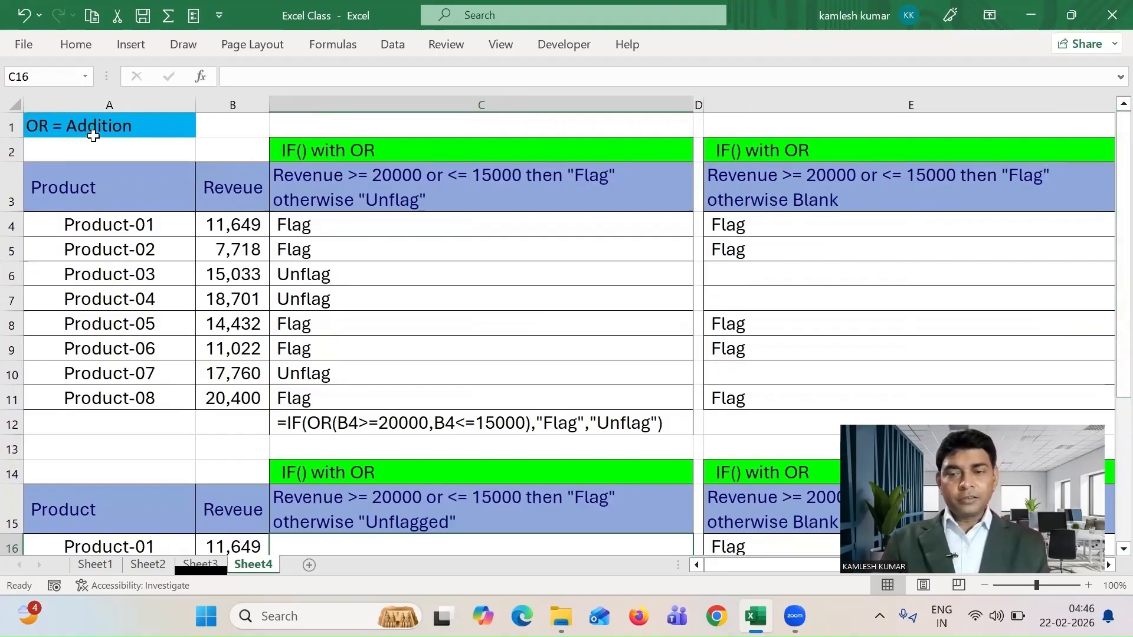
{"action": "left_click_drag", "start_coordinate": [1107, 301], "coordinate": [1105, 434]}
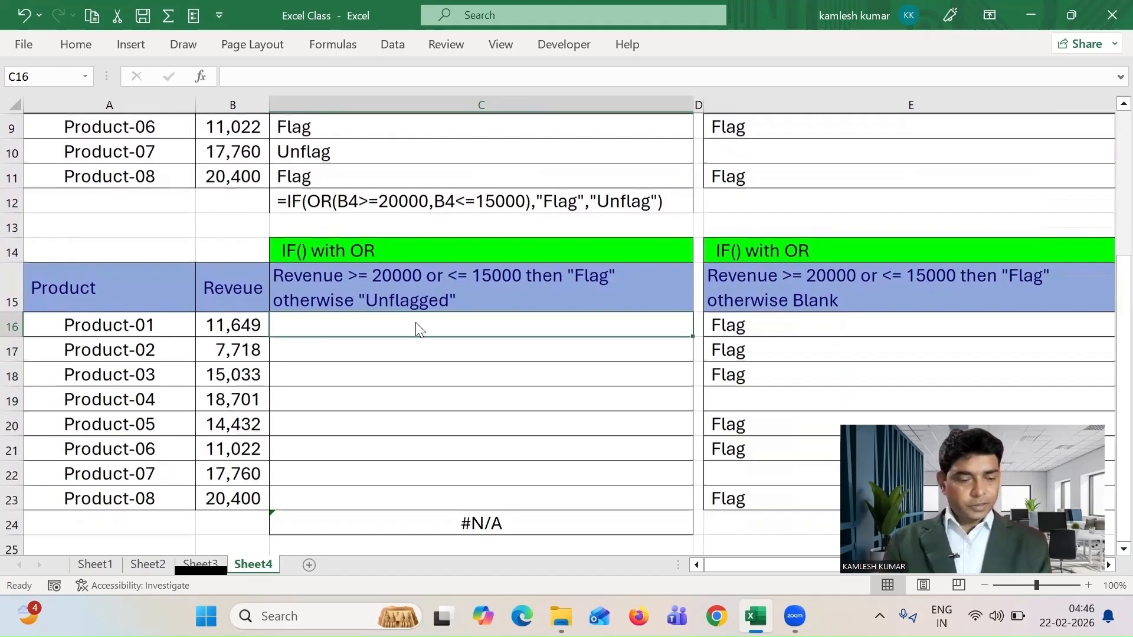
{"action": "type", "text": "="}
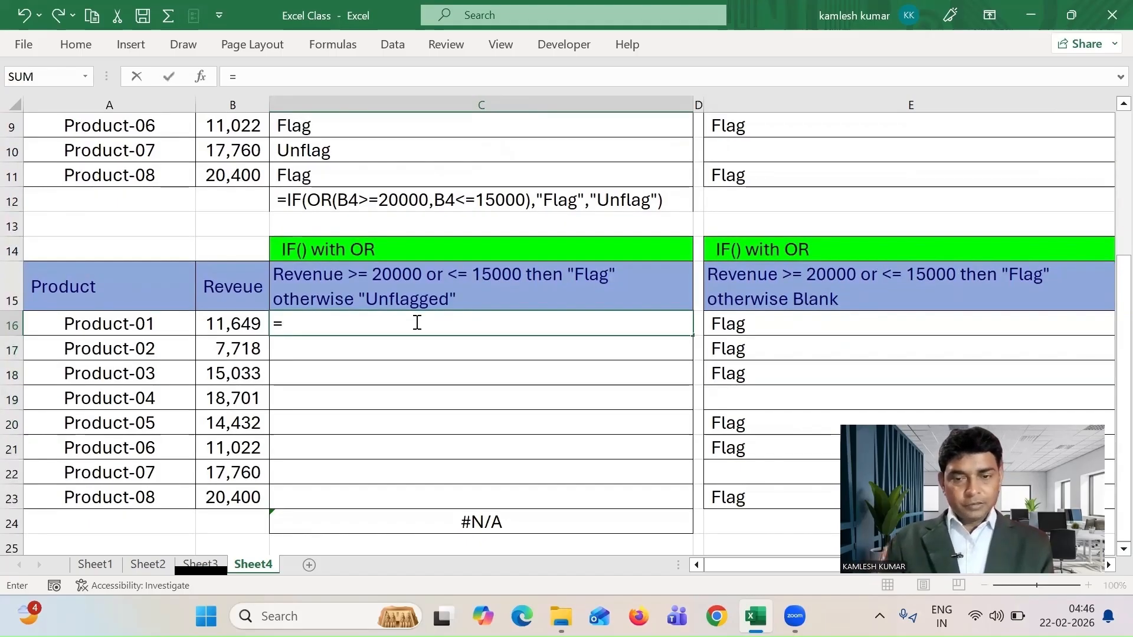
{"action": "type", "text": "if"}
{"action": "key", "text": "Tab"}
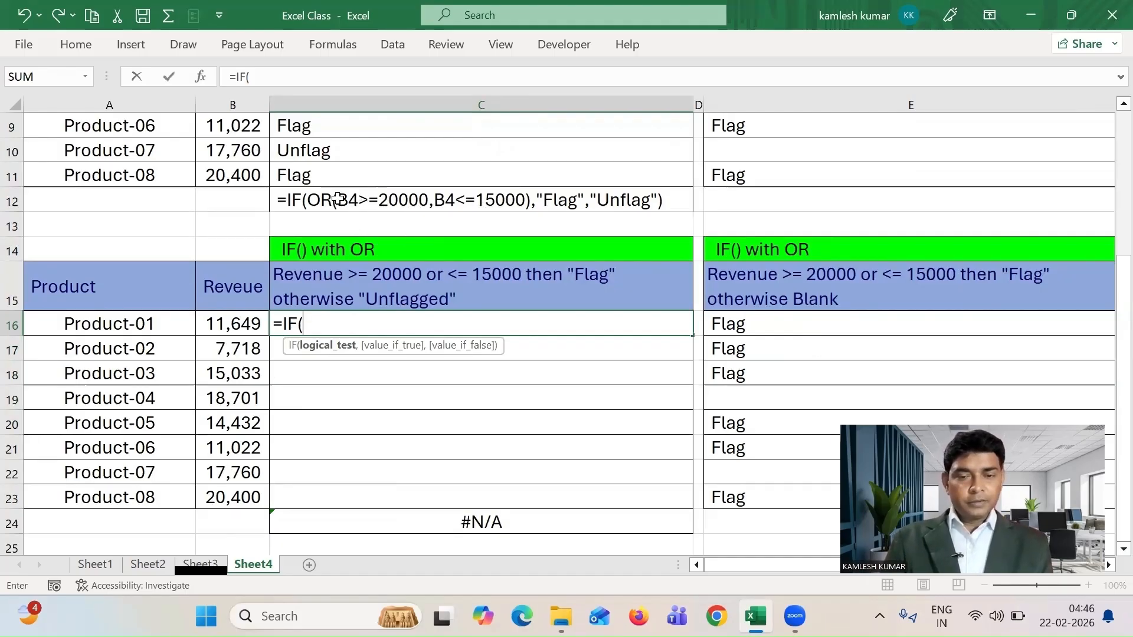
{"action": "left_click", "coordinate": [229, 325]}
{"action": "type", "text": ">"}
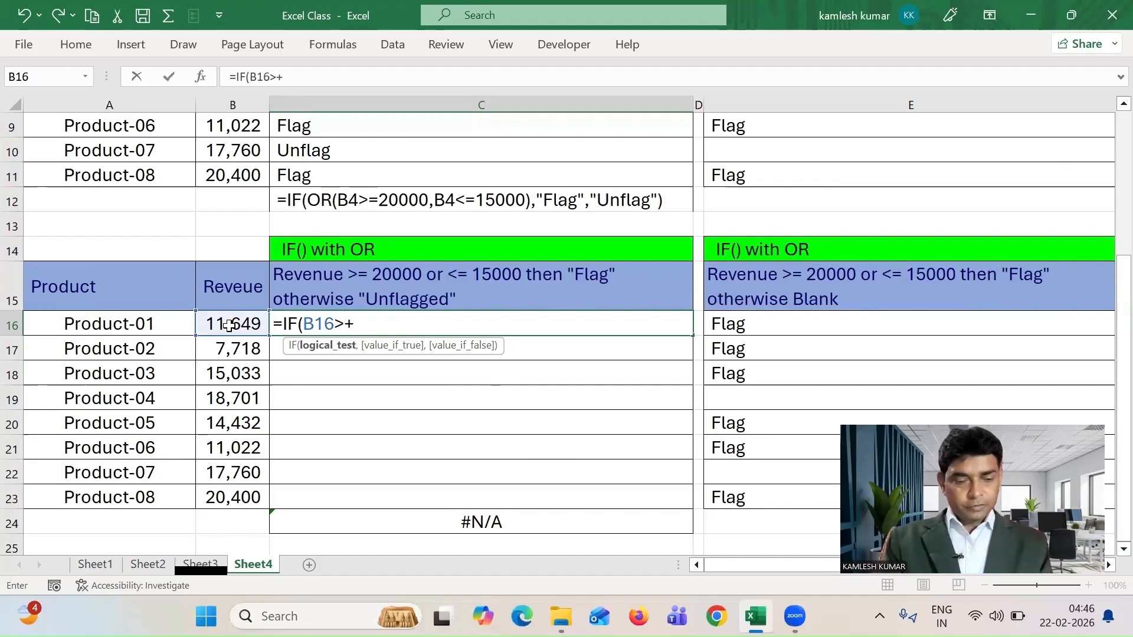
{"action": "type", "text": "=20000"}
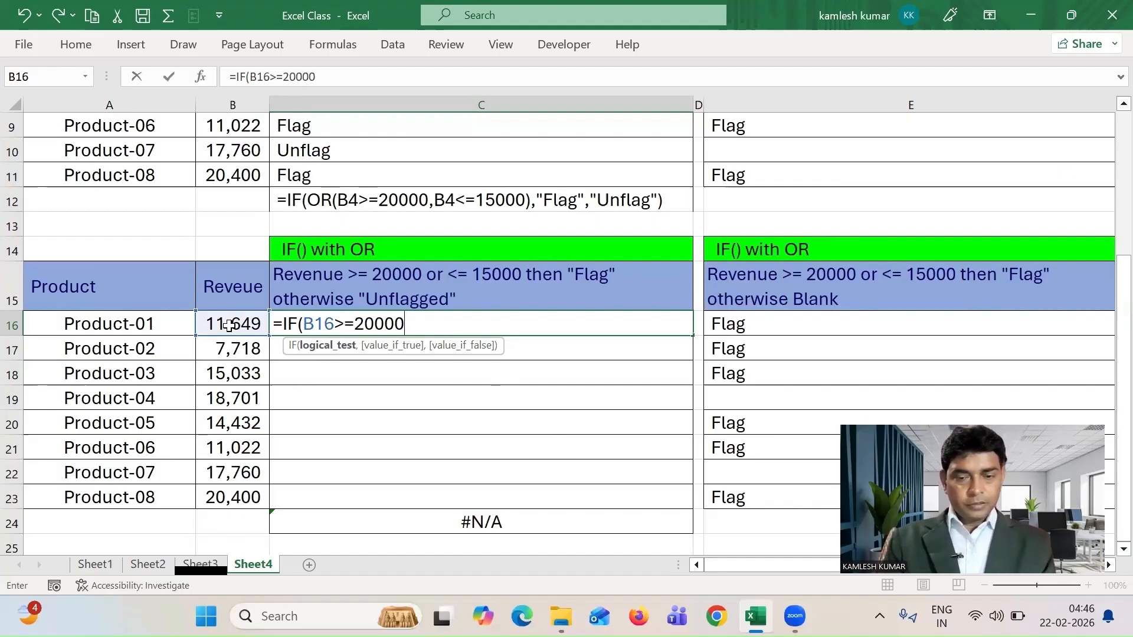
{"action": "type", "text": ")"}
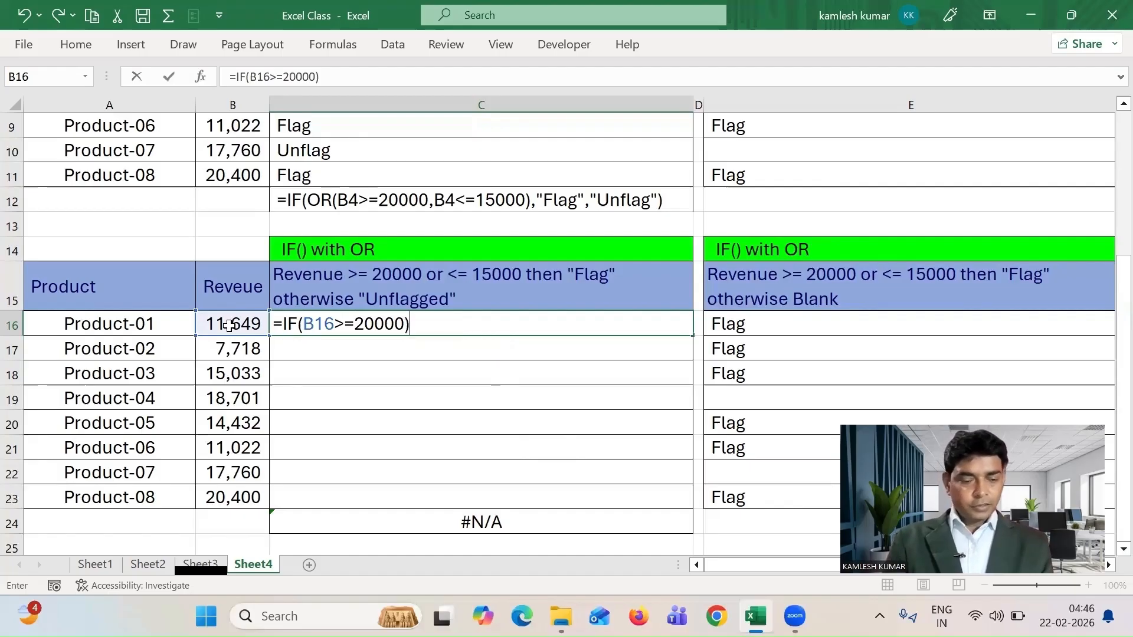
Add the second condition (B16<=15000) to the C16 formula with a plus sign, enclosed in its own parentheses
{"action": "type", "text": "+"}
{"action": "left_click", "coordinate": [232, 324]}
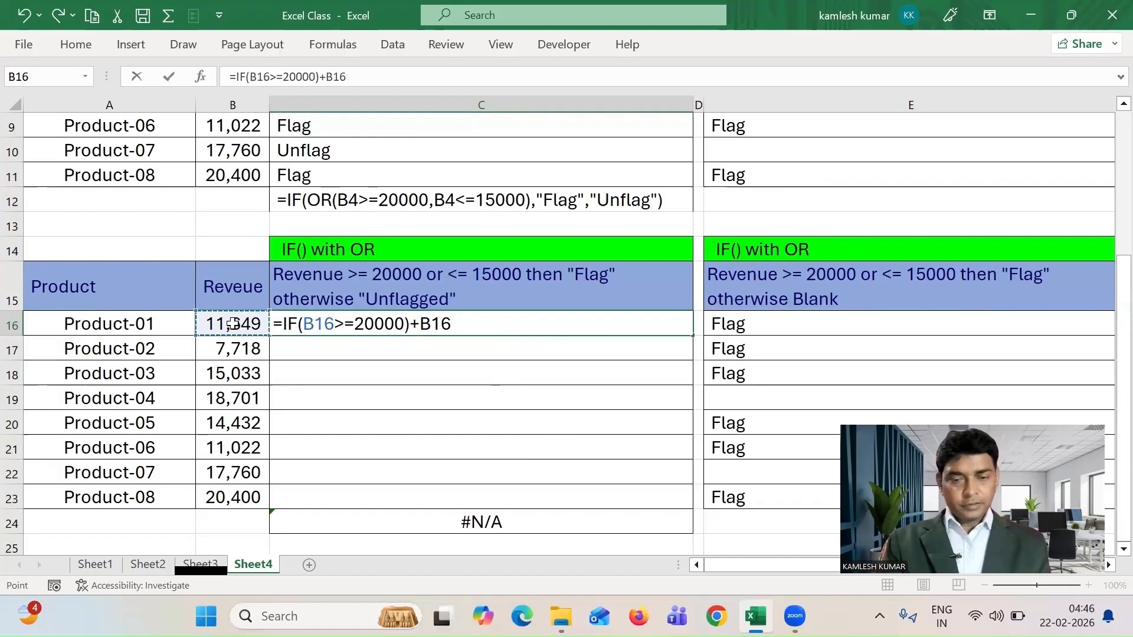
{"action": "type", "text": "<"}
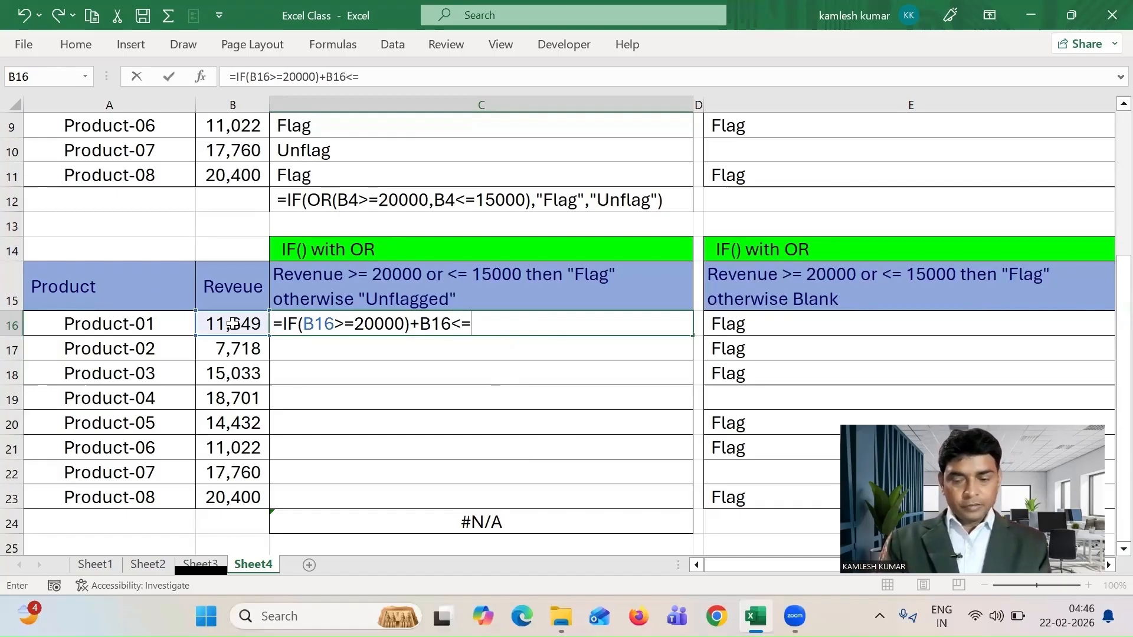
{"action": "type", "text": "=2"}
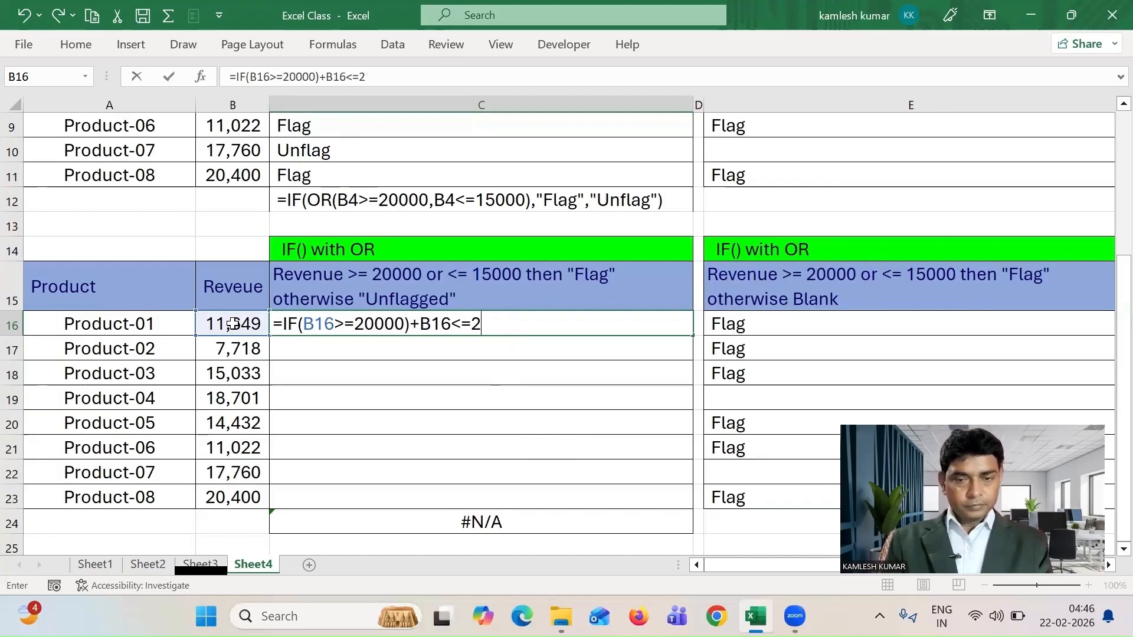
{"action": "key", "text": "BackSpace"}
{"action": "type", "text": "15000"}
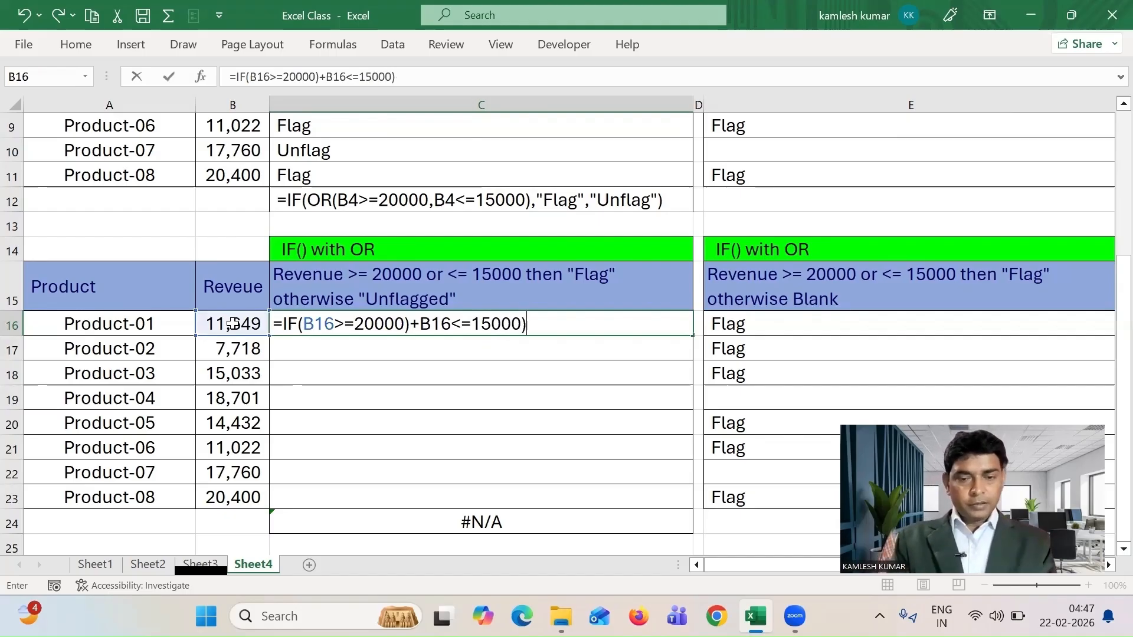
{"action": "left_click", "coordinate": [425, 326]}
{"action": "type", "text": "("}
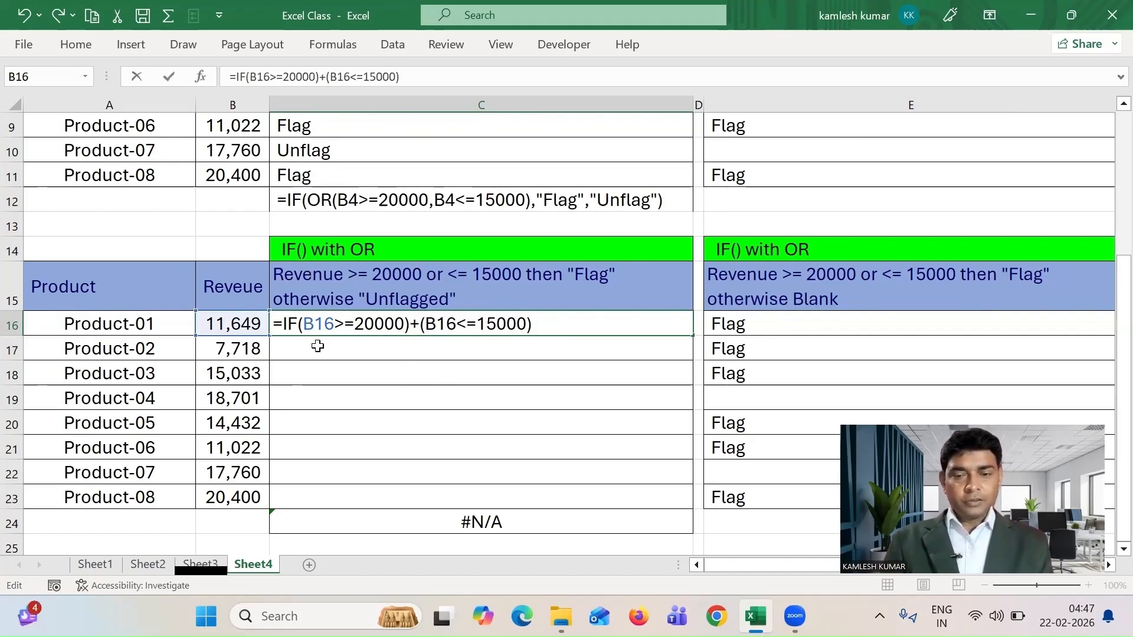
Insert the missing opening parenthesis before the first B16 so that condition is enclosed inside the IF function
{"action": "left_click_drag", "start_coordinate": [300, 324], "coordinate": [525, 325]}
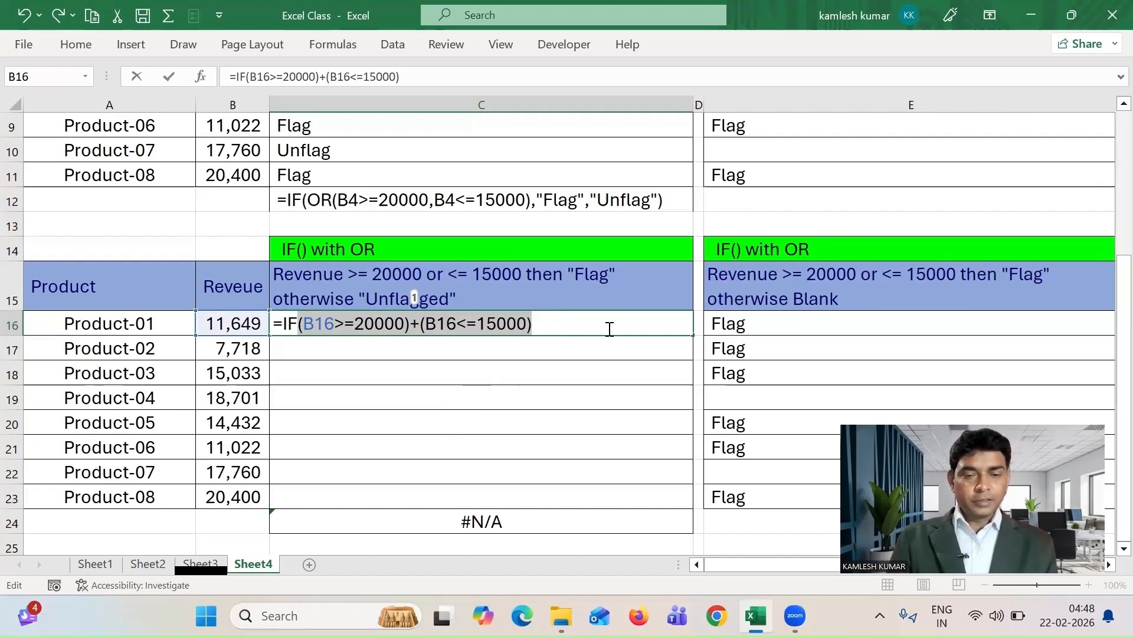
{"action": "left_click", "coordinate": [565, 328]}
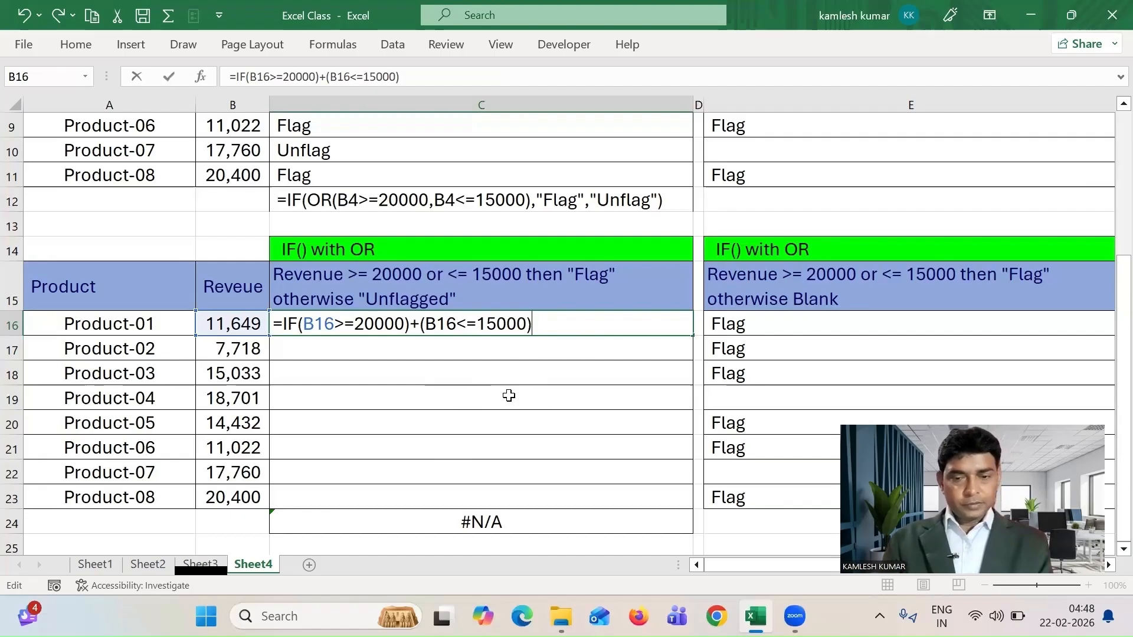
{"action": "left_click", "coordinate": [300, 322]}
{"action": "type", "text": "("}
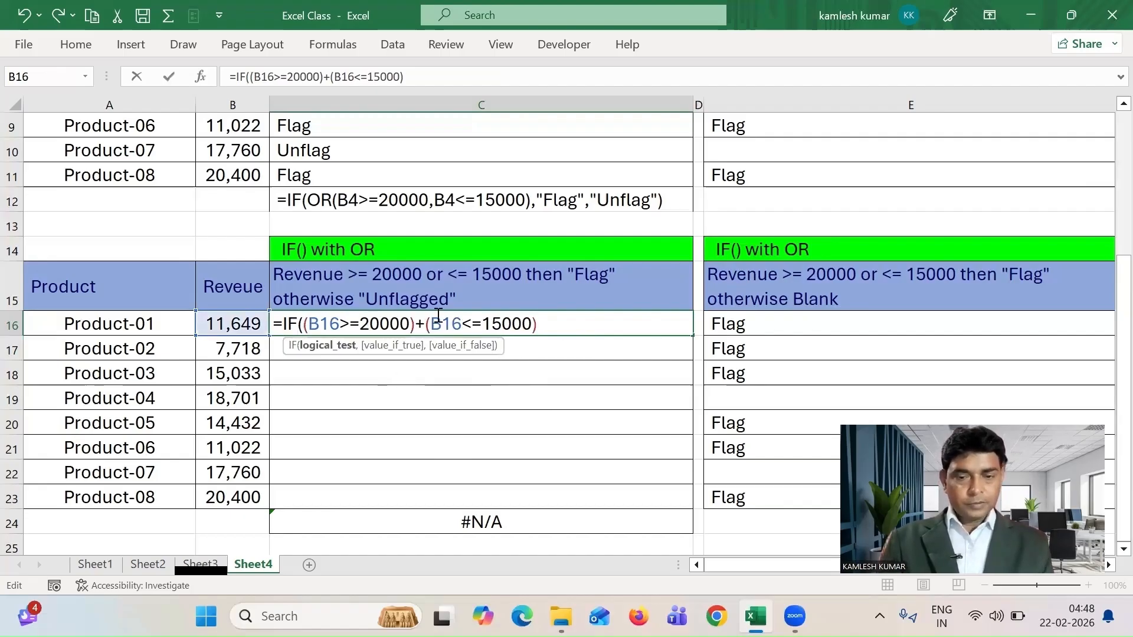
Complete the C16 formula with "Flag" as the true value and "Unflag" as the false value, and enter it
{"action": "type", "text": ","}
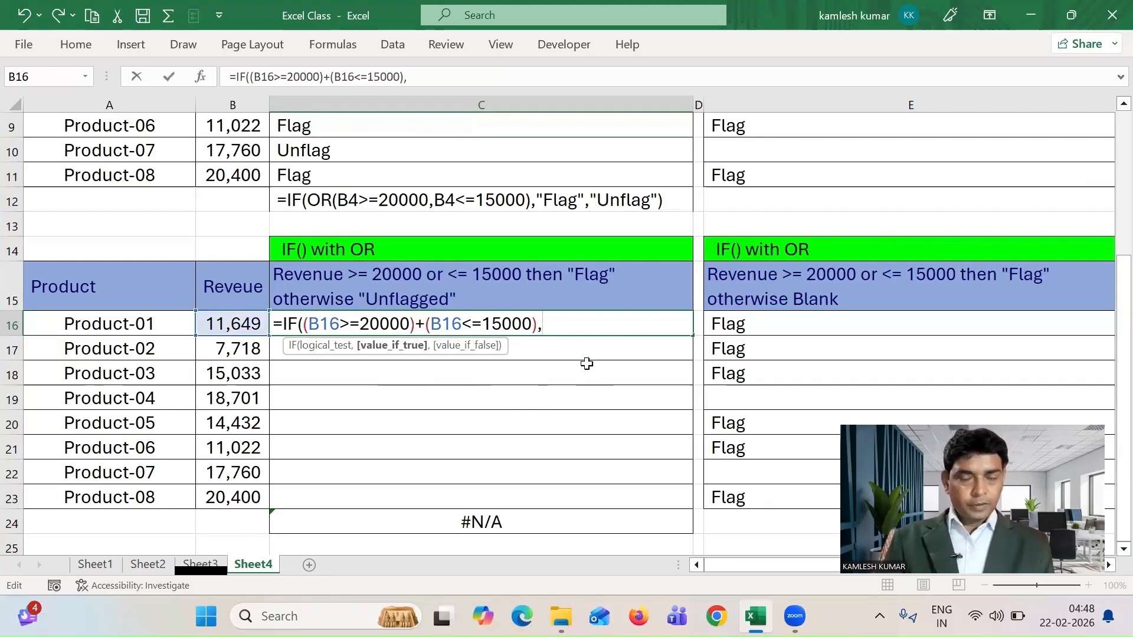
{"action": "type", "text": "\"Flag\","}
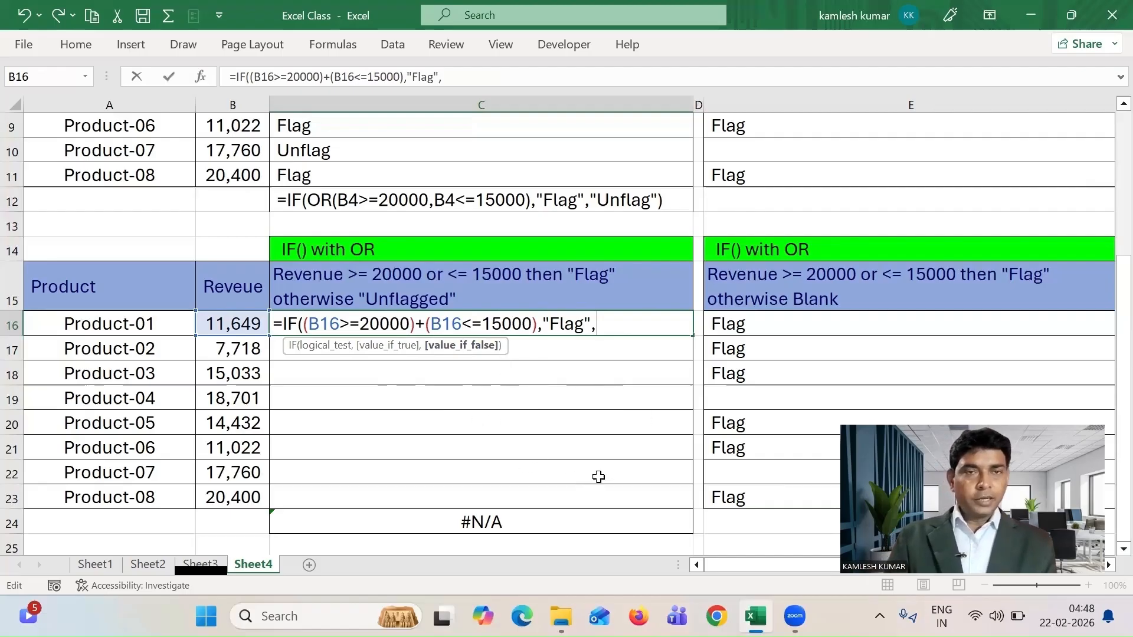
{"action": "type", "text": "\"Un"}
{"action": "type", "text": "fl"}
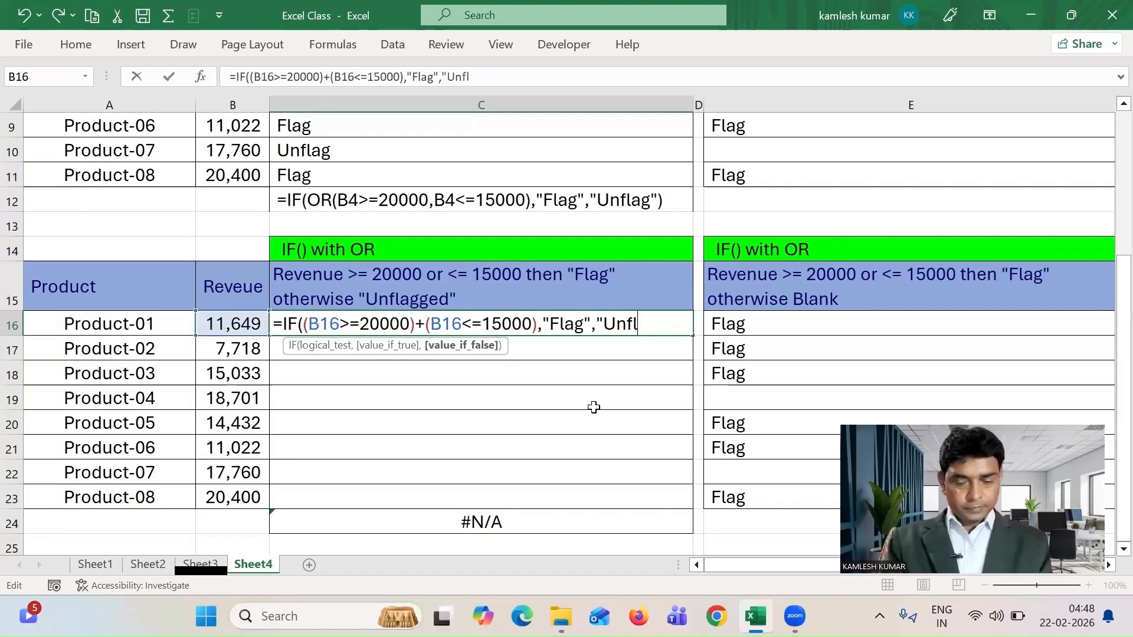
{"action": "type", "text": "ag\")"}
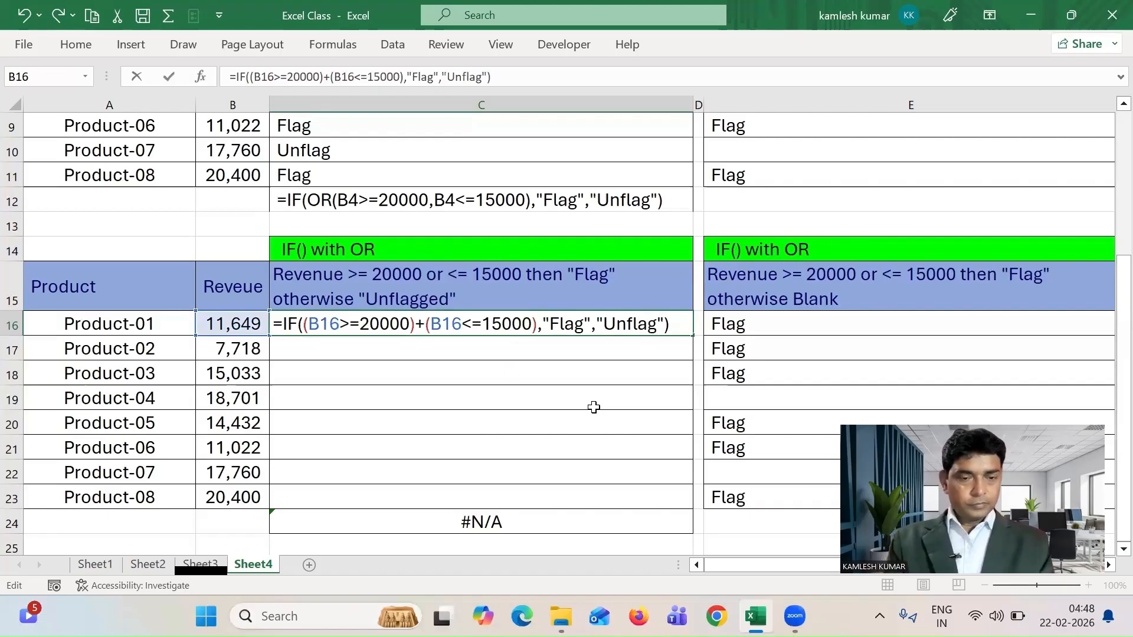
{"action": "key", "text": "Return"}
Fill the C16 formula down to C23
{"action": "left_click", "coordinate": [640, 318]}
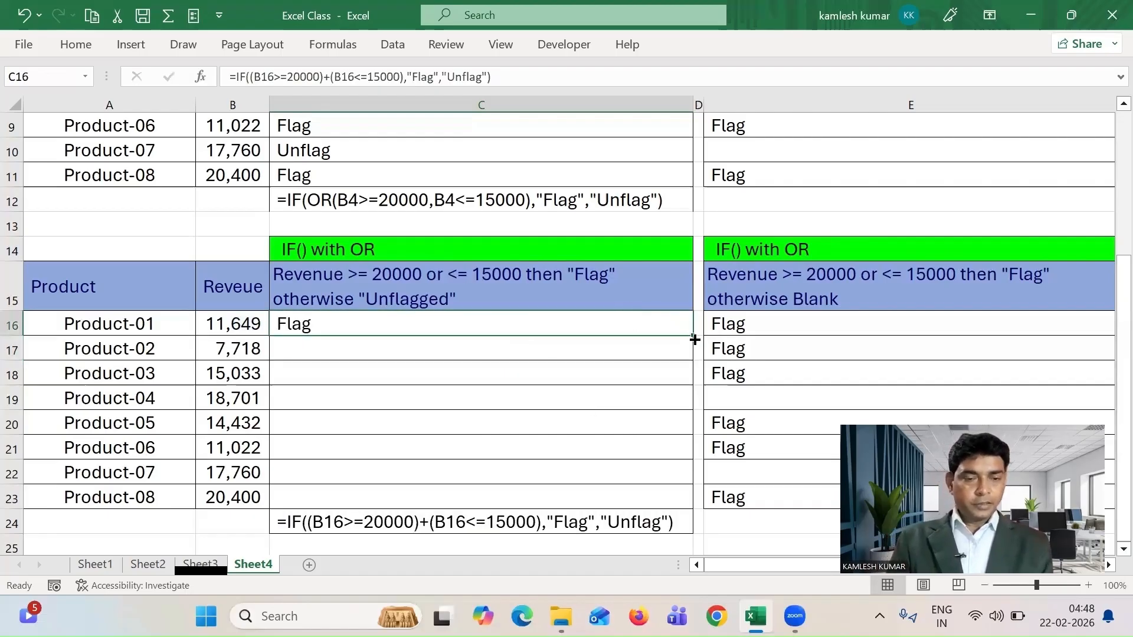
{"action": "left_click_drag", "start_coordinate": [693, 335], "coordinate": [688, 507]}
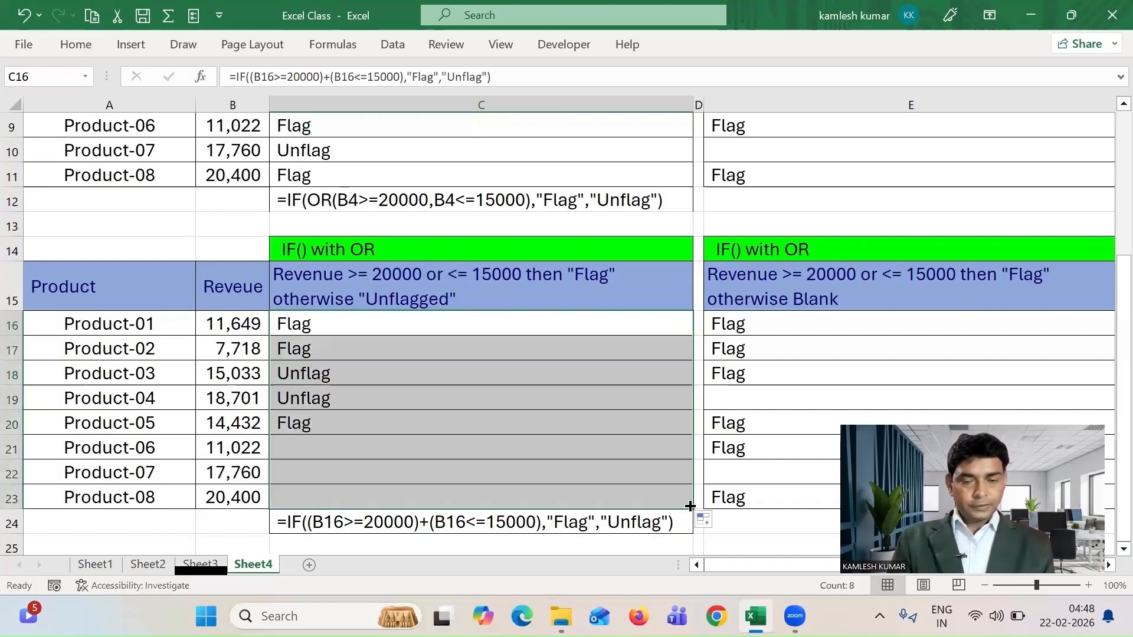
{"action": "left_click", "coordinate": [533, 428]}
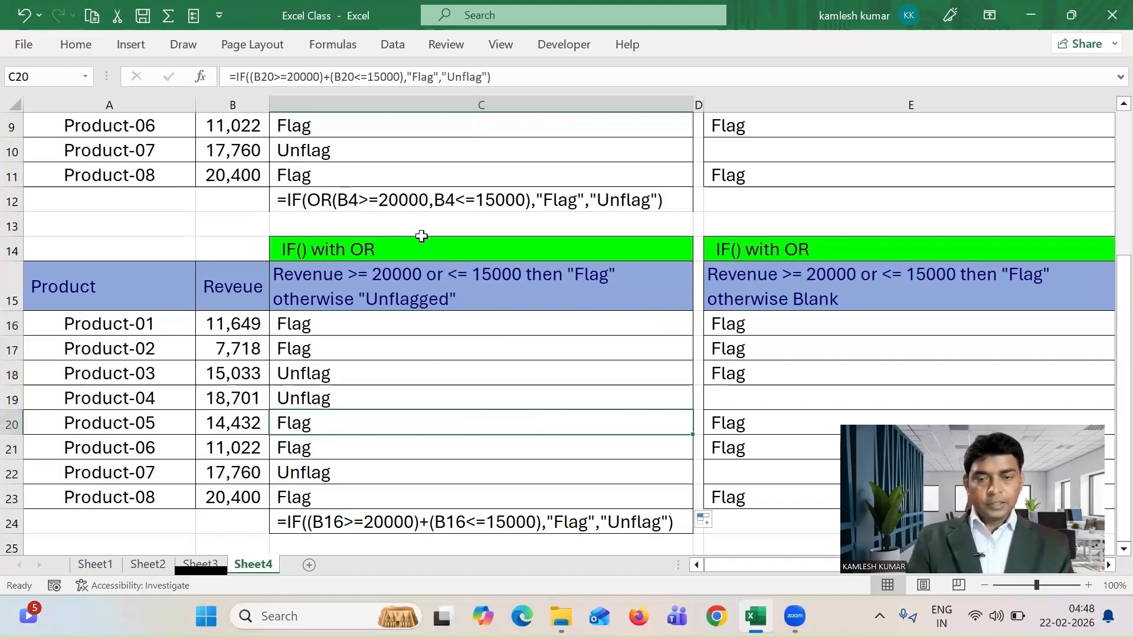
Compare the OR formula text in C12 with the addition formula text in C24
{"action": "left_click", "coordinate": [386, 201]}
{"action": "left_click", "coordinate": [422, 524]}
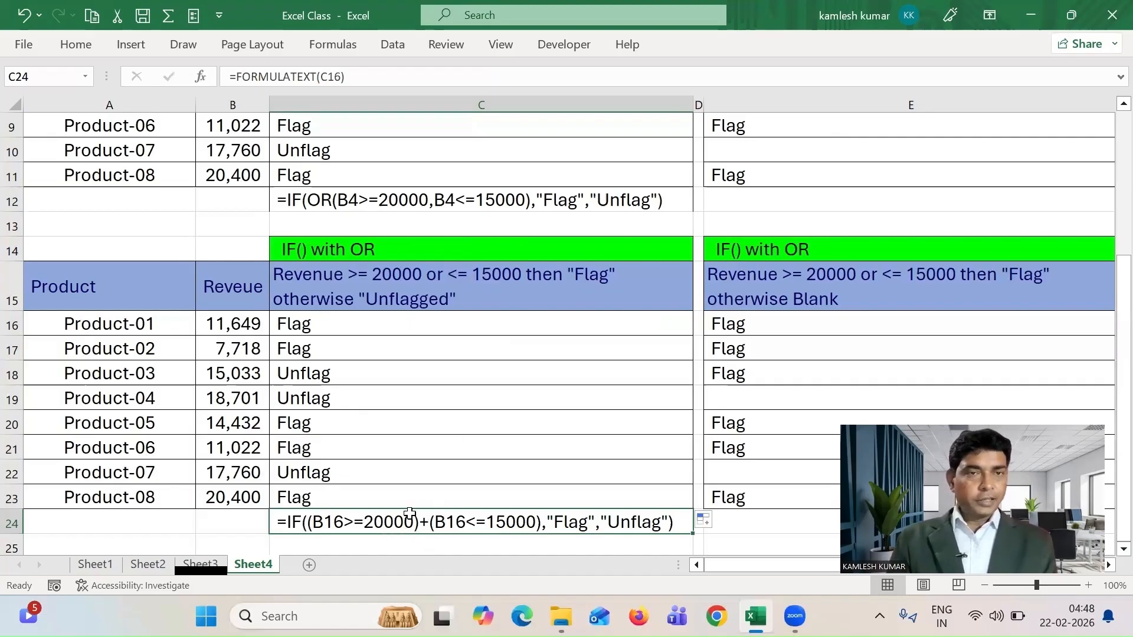
{"action": "left_click", "coordinate": [500, 378]}
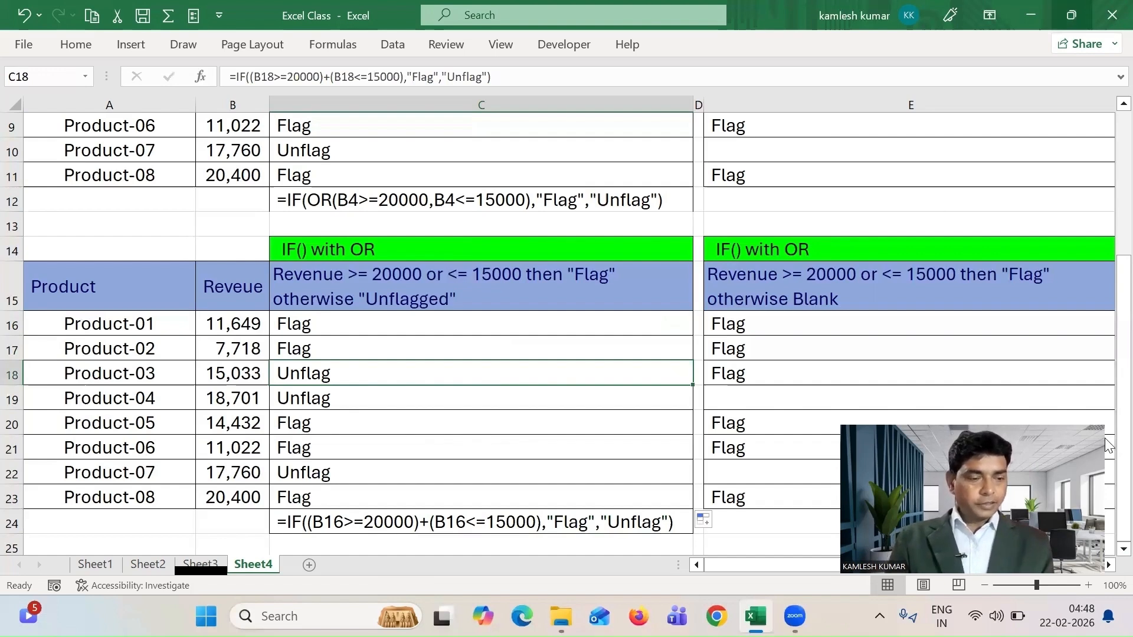
{"action": "left_click", "coordinate": [1123, 549]}
{"action": "left_click", "coordinate": [1124, 550]}
{"action": "left_click", "coordinate": [1123, 549]}
{"action": "left_click", "coordinate": [1123, 550]}
{"action": "left_click", "coordinate": [1123, 549]}
{"action": "left_click", "coordinate": [1123, 549]}
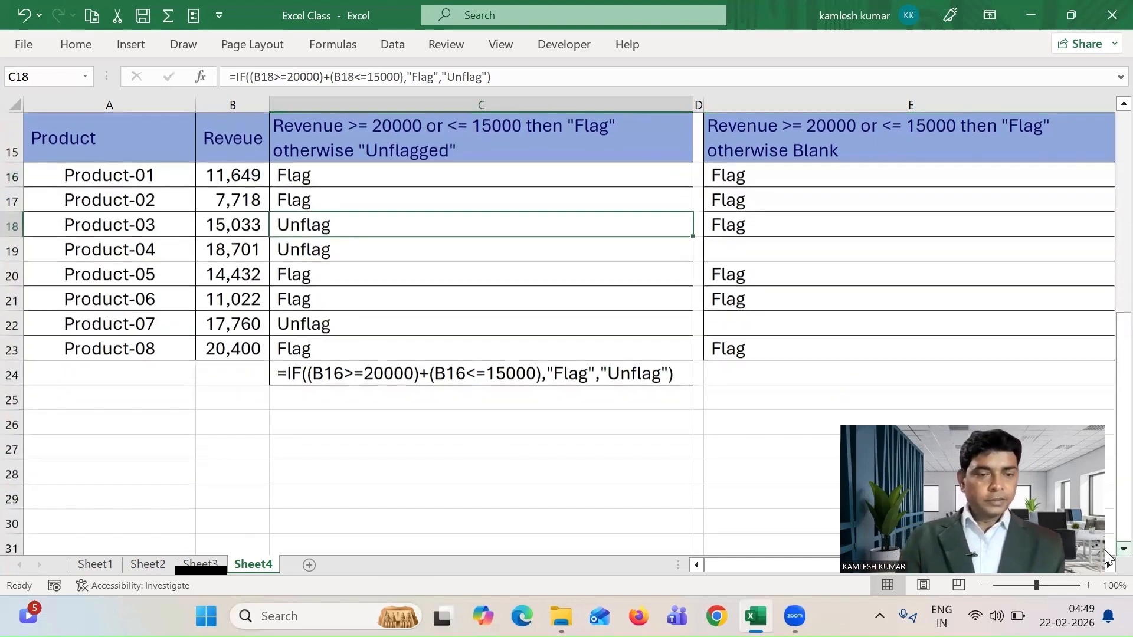
{"action": "left_click", "coordinate": [522, 171]}
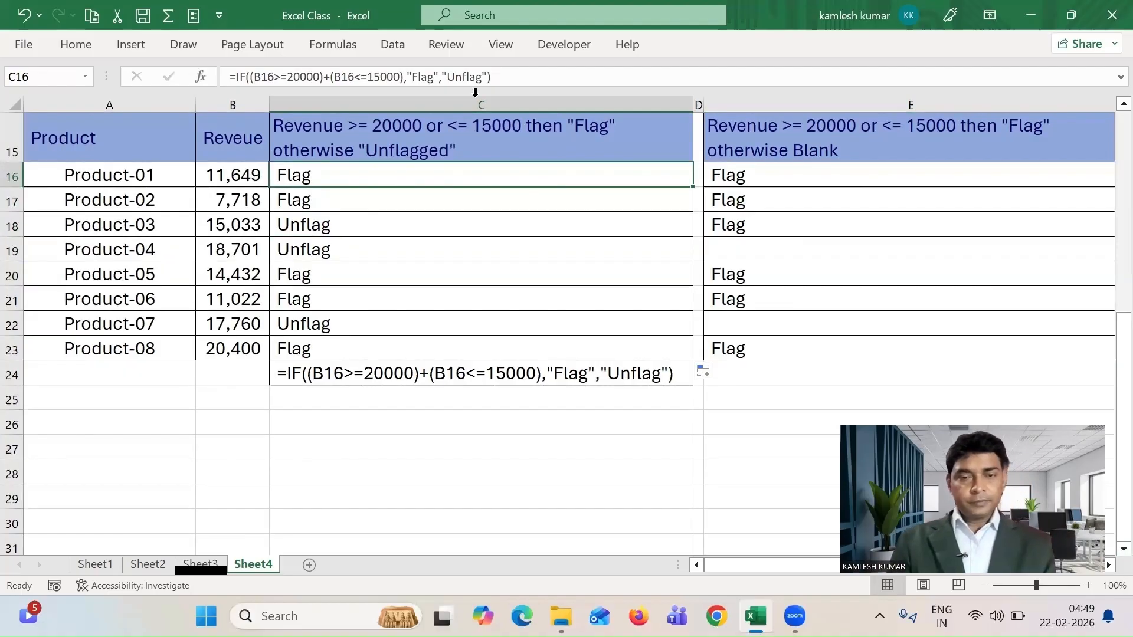
{"action": "left_click_drag", "start_coordinate": [494, 77], "coordinate": [129, 81]}
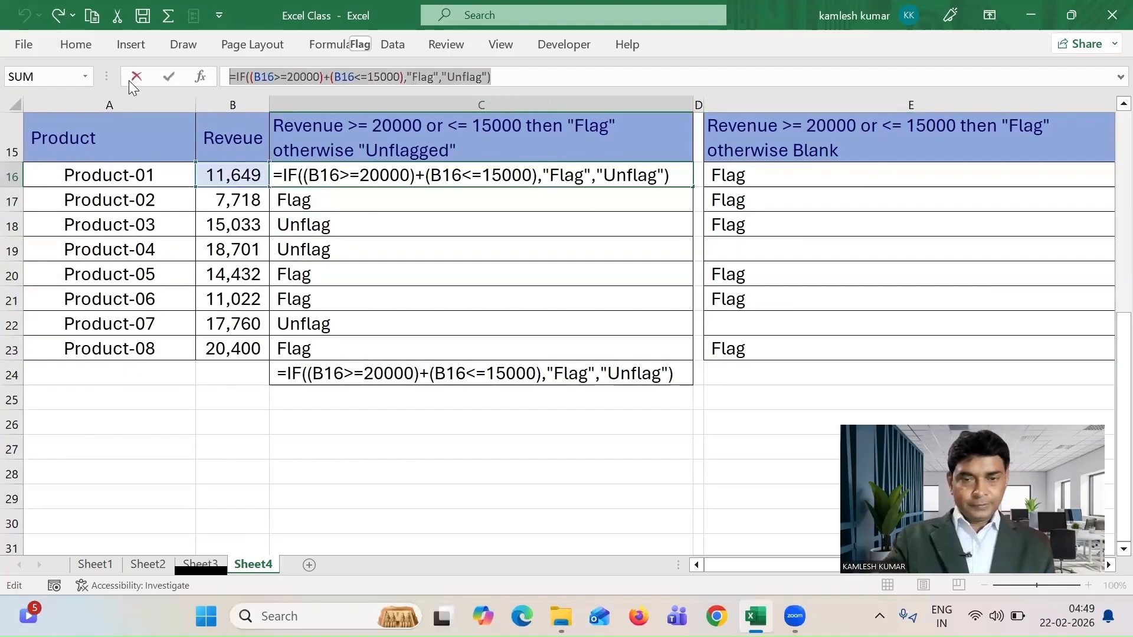
{"action": "type", "text": "="}
{"action": "left_click", "coordinate": [779, 176]}
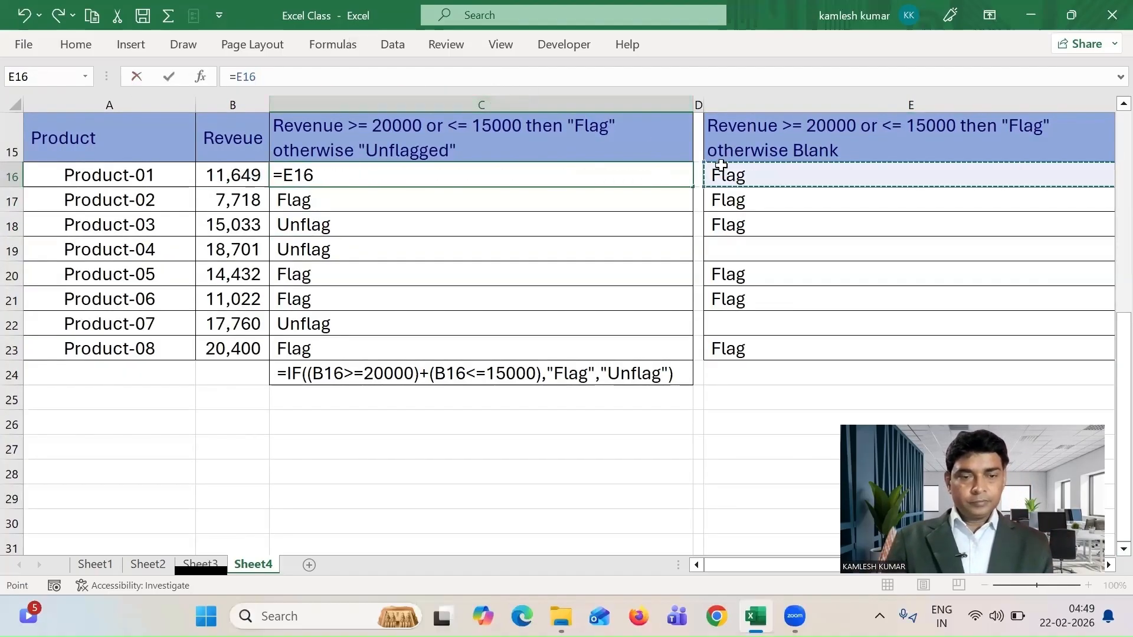
{"action": "key", "text": "Escape"}
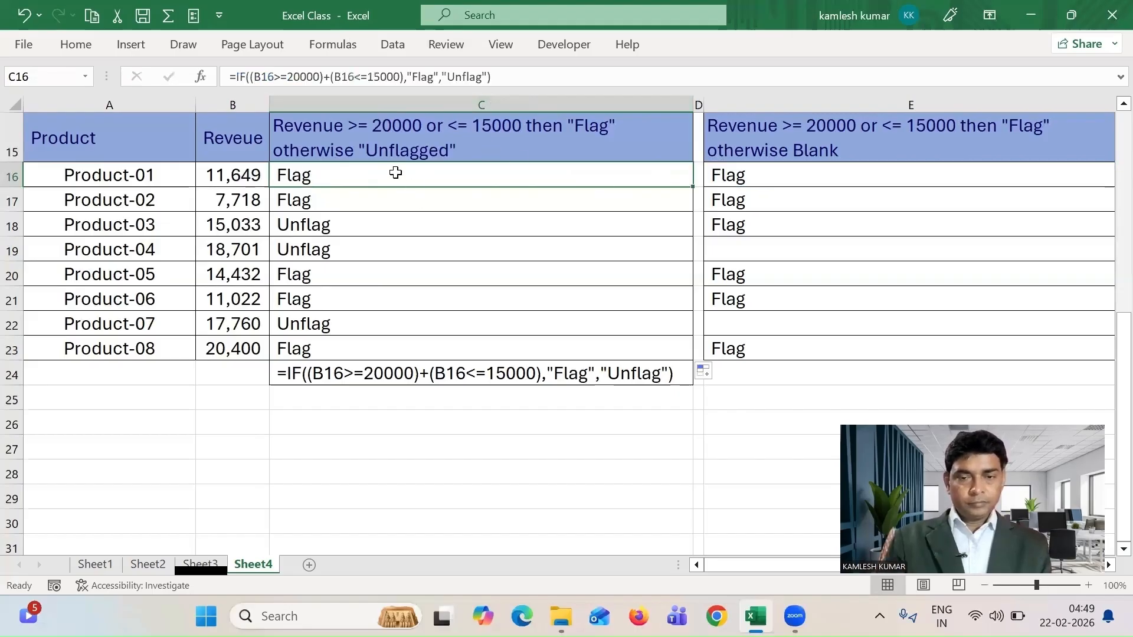
Copy the addition-based IF formula text from C16 and paste it over the existing formula in E16
{"action": "left_click_drag", "start_coordinate": [493, 77], "coordinate": [103, 75]}
{"action": "key", "text": "ctrl+c"}
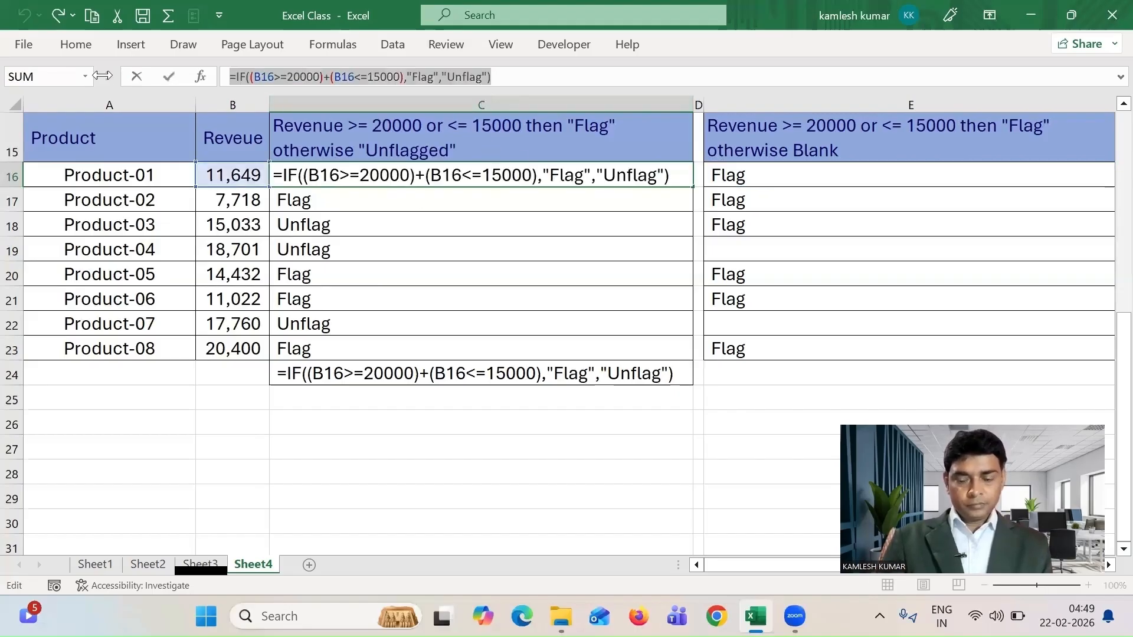
{"action": "key", "text": "Escape"}
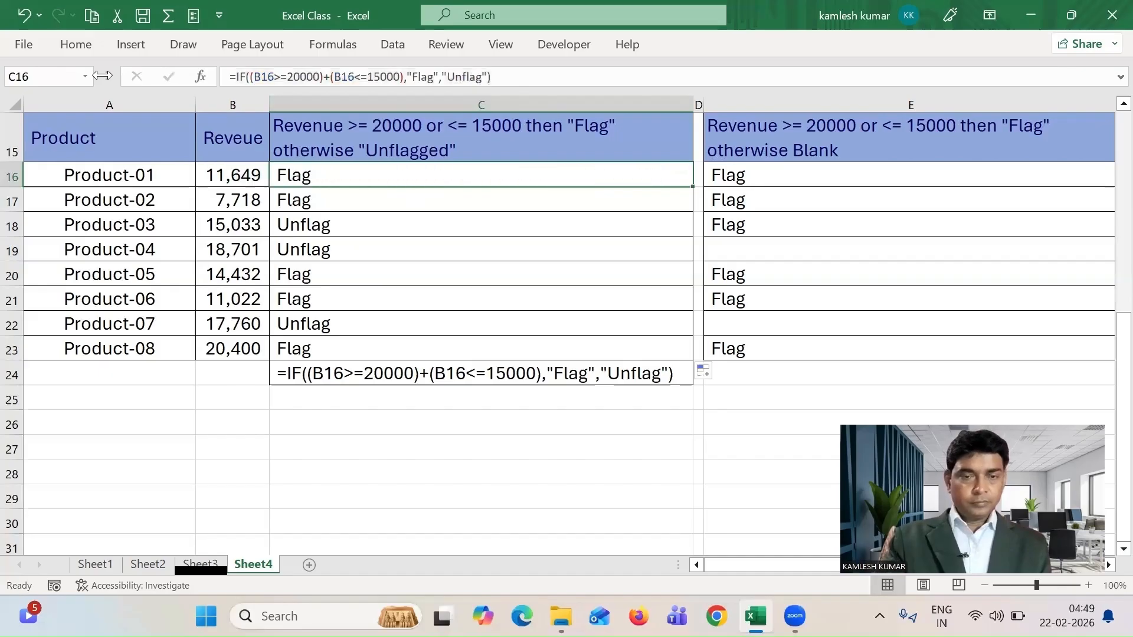
{"action": "left_click", "coordinate": [755, 180]}
{"action": "left_click_drag", "start_coordinate": [480, 79], "coordinate": [30, 78]}
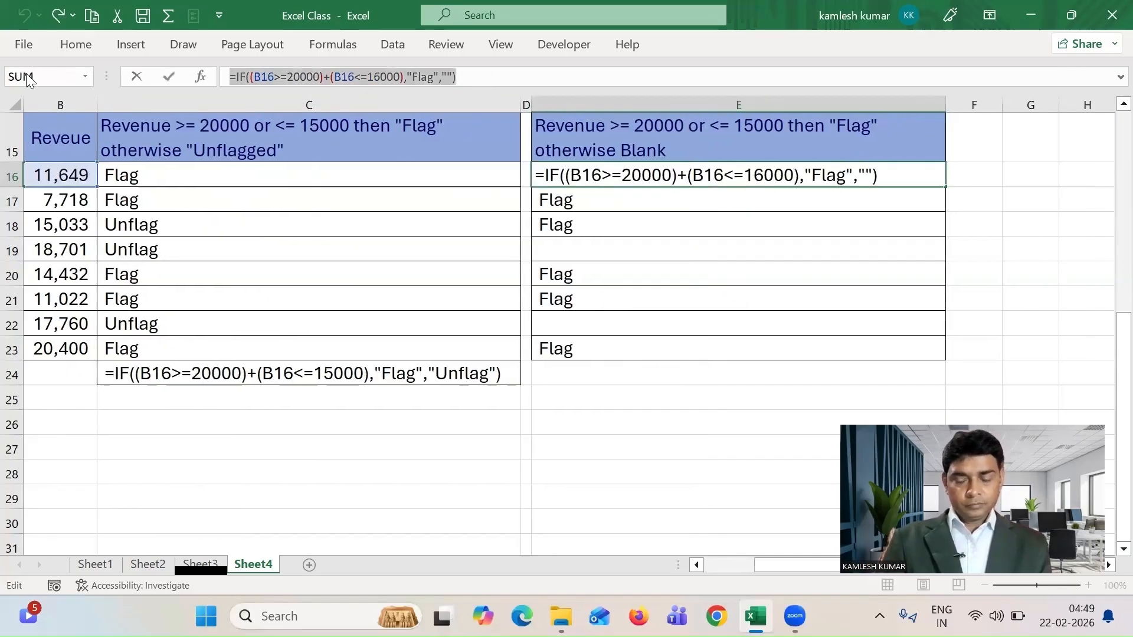
{"action": "key", "text": "ctrl+v"}
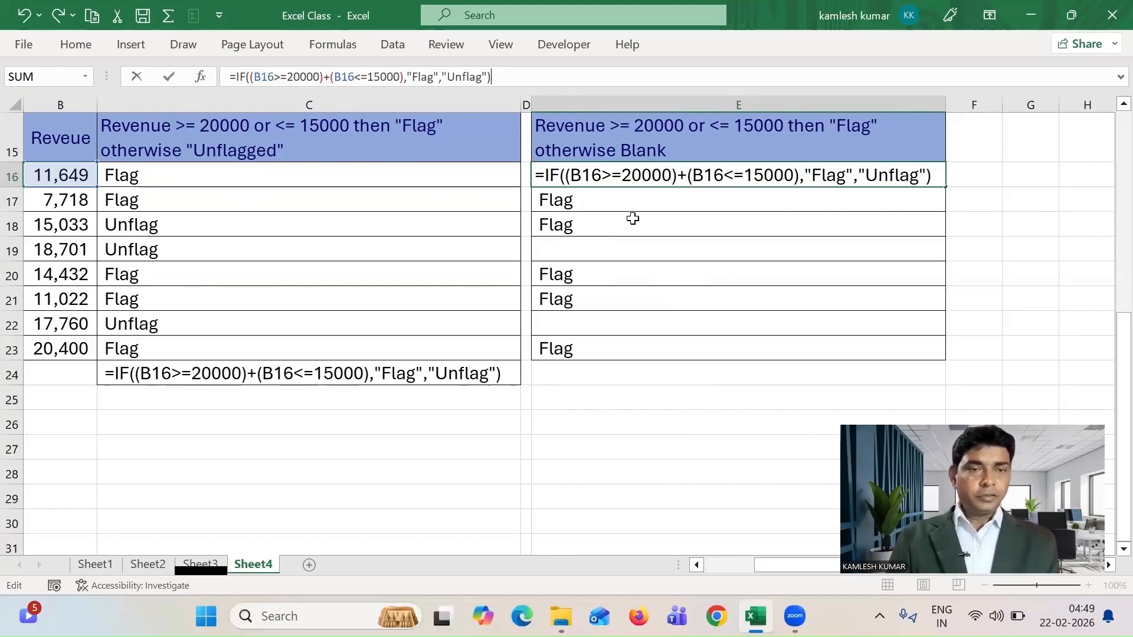
Replace the "Unflag" false value in the E16 formula with an empty string "" and enter the formula
{"action": "left_click", "coordinate": [920, 175]}
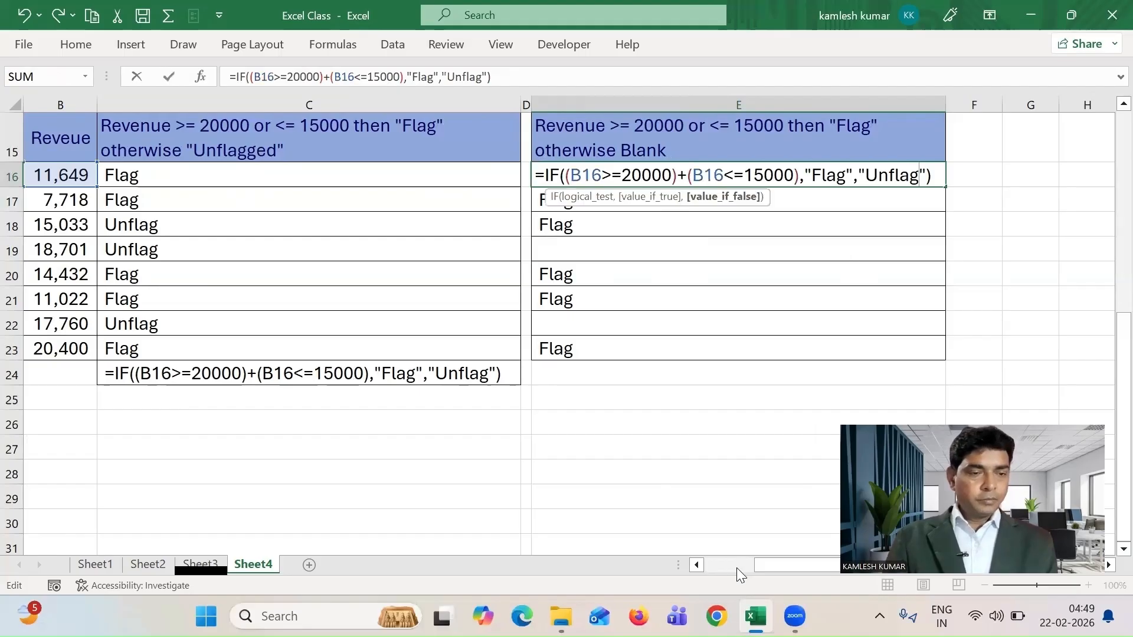
{"action": "key", "text": "BackSpace"}
{"action": "key", "text": "BackSpace"}
{"action": "key", "text": "BackSpace"}
{"action": "key", "text": "BackSpace"}
{"action": "key", "text": "BackSpace"}
{"action": "key", "text": "BackSpace"}
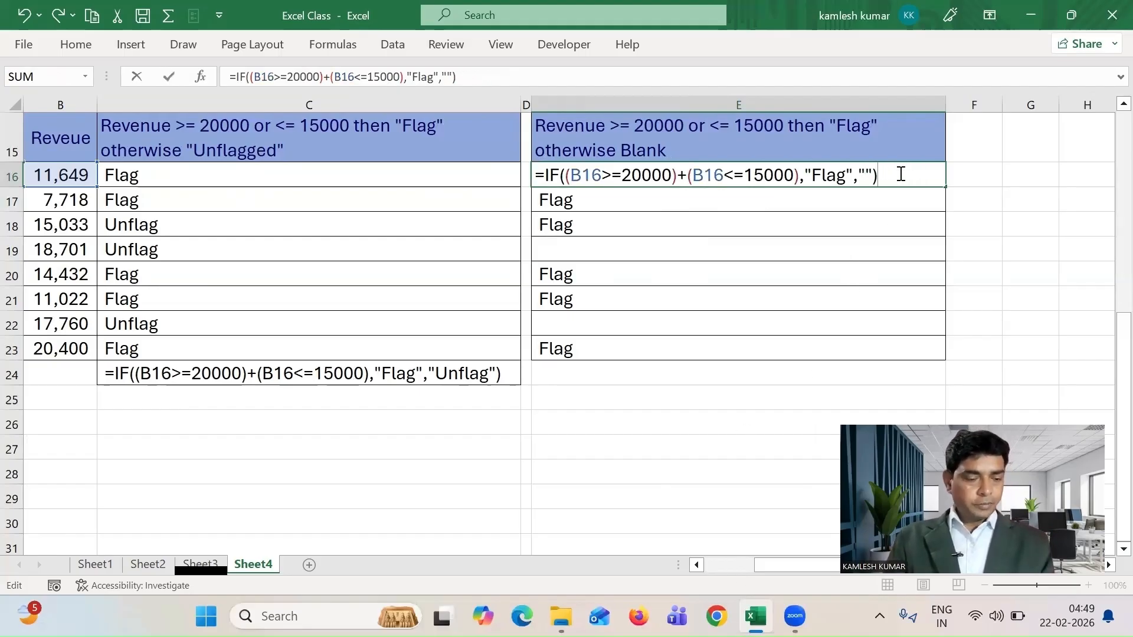
{"action": "key", "text": "Return"}
Fill the E16 formula down to E23
{"action": "left_click", "coordinate": [934, 176]}
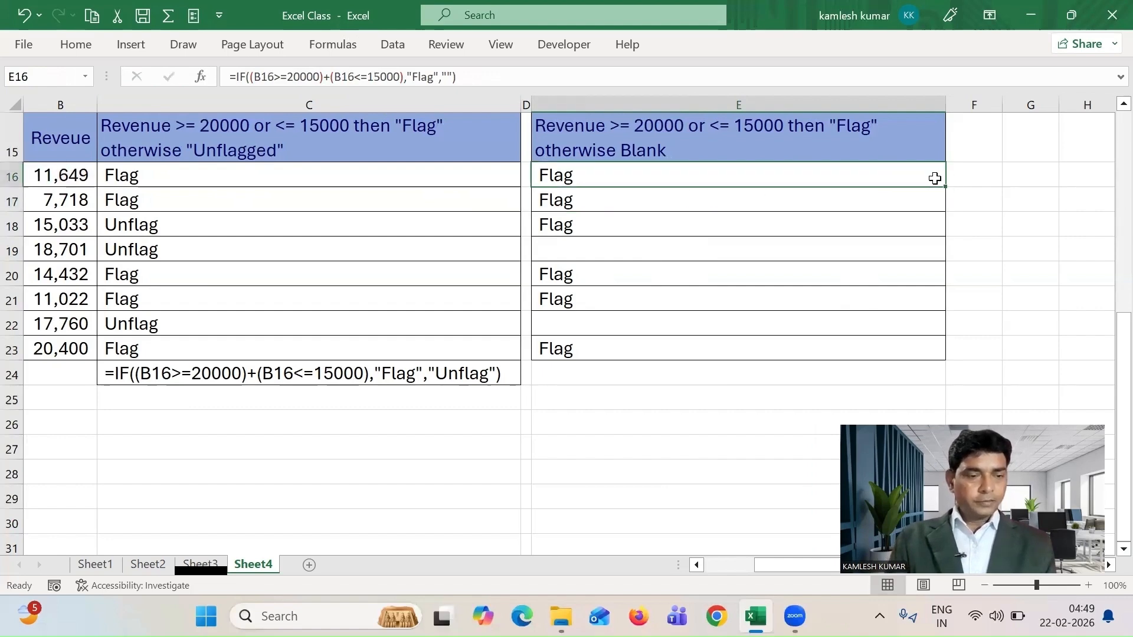
{"action": "left_click_drag", "start_coordinate": [942, 186], "coordinate": [936, 353]}
{"action": "left_click", "coordinate": [655, 240]}
{"action": "key", "text": "Left"}
{"action": "key", "text": "Left"}
{"action": "key", "text": "Left"}
{"action": "key", "text": "Left"}
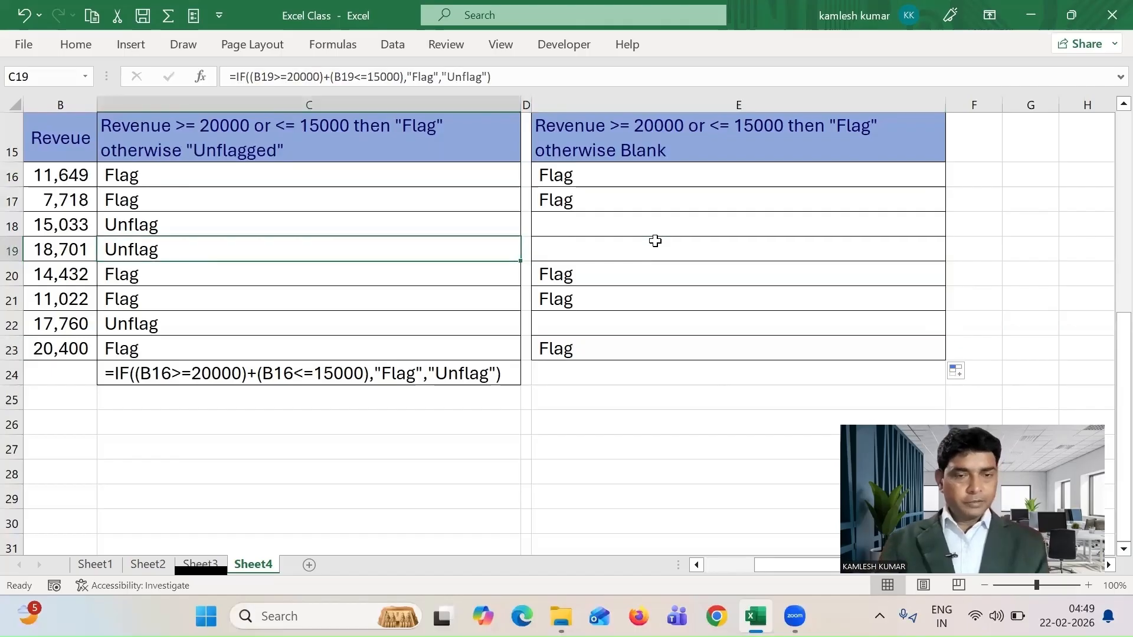
Review the OR-based table in rows 2 to 12 against the addition-based table in rows 14 to 24
{"action": "key", "text": "ctrl+Home"}
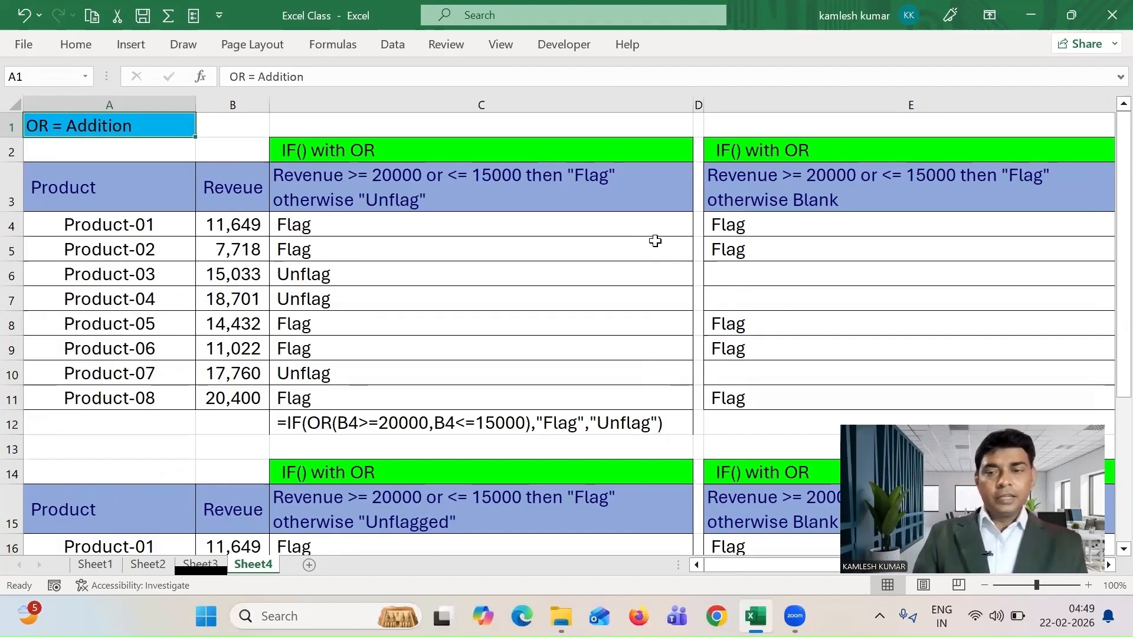
{"action": "key", "text": "Down"}
{"action": "key", "text": "Down"}
{"action": "key", "text": "Down"}
{"action": "key", "text": "Down"}
{"action": "key", "text": "Down"}
{"action": "key", "text": "Down"}
{"action": "key", "text": "Down"}
{"action": "key", "text": "Down"}
{"action": "key", "text": "Down"}
{"action": "key", "text": "Down"}
{"action": "key", "text": "Down"}
{"action": "key", "text": "Down"}
{"action": "key", "text": "Down"}
{"action": "key", "text": "Down"}
{"action": "key", "text": "Down"}
{"action": "key", "text": "Down"}
{"action": "key", "text": "Down"}
{"action": "key", "text": "Down"}
{"action": "key", "text": "Down"}
{"action": "key", "text": "Down"}
{"action": "key", "text": "Down"}
{"action": "key", "text": "Down"}
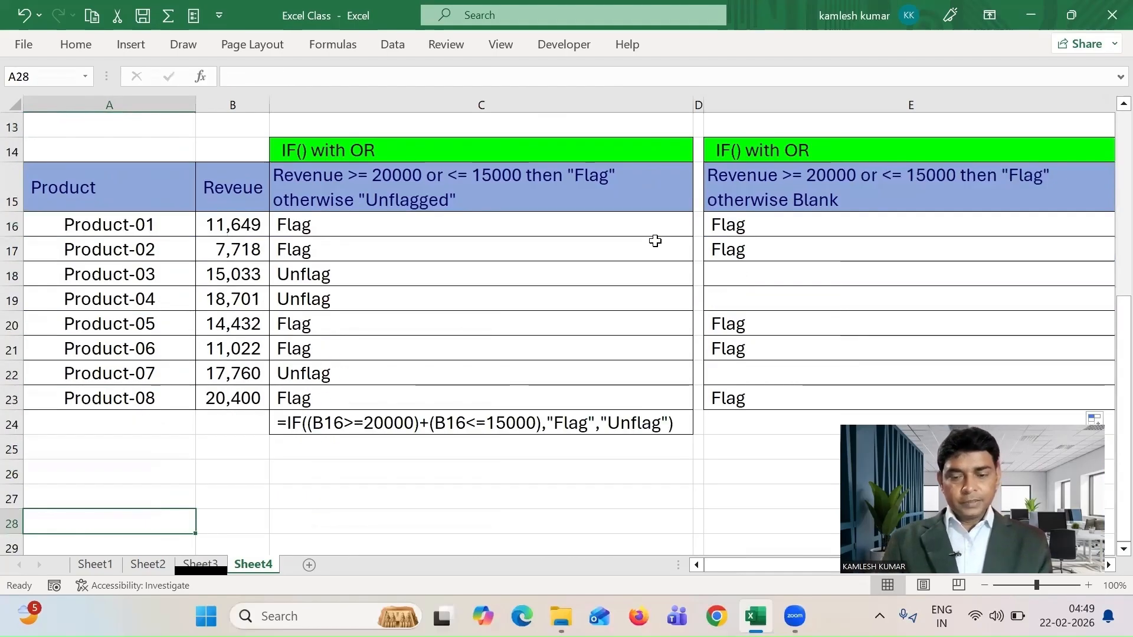
{"action": "key", "text": "Up"}
{"action": "key", "text": "Up"}
{"action": "key", "text": "Up"}
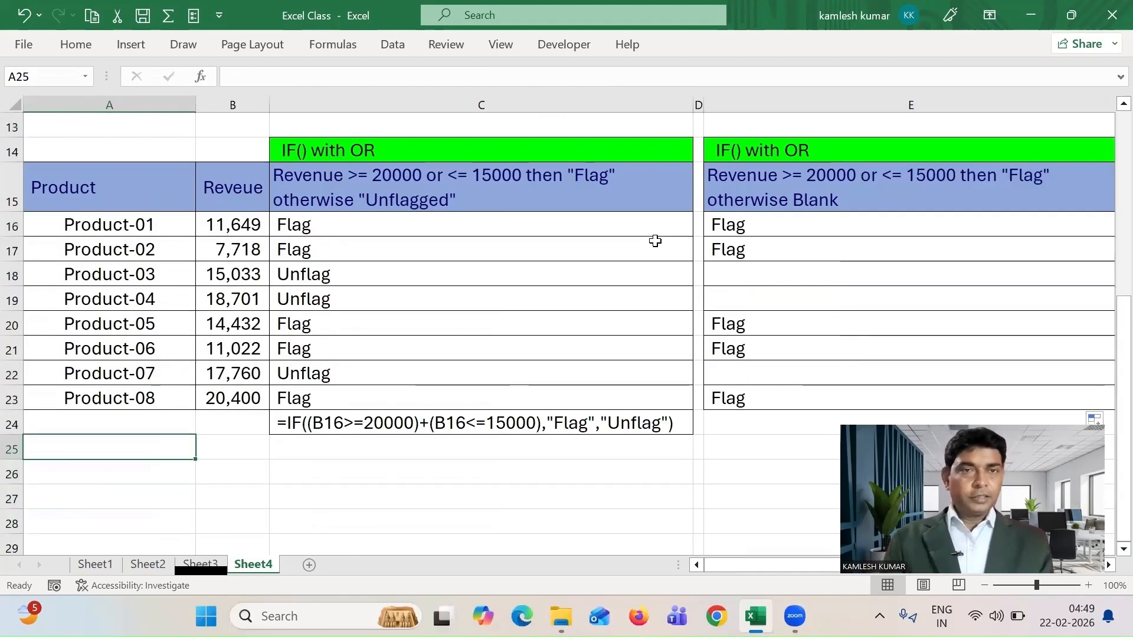
{"action": "key", "text": "Up"}
{"action": "key", "text": "Up"}
{"action": "key", "text": "Up"}
{"action": "key", "text": "Up"}
{"action": "key", "text": "Up"}
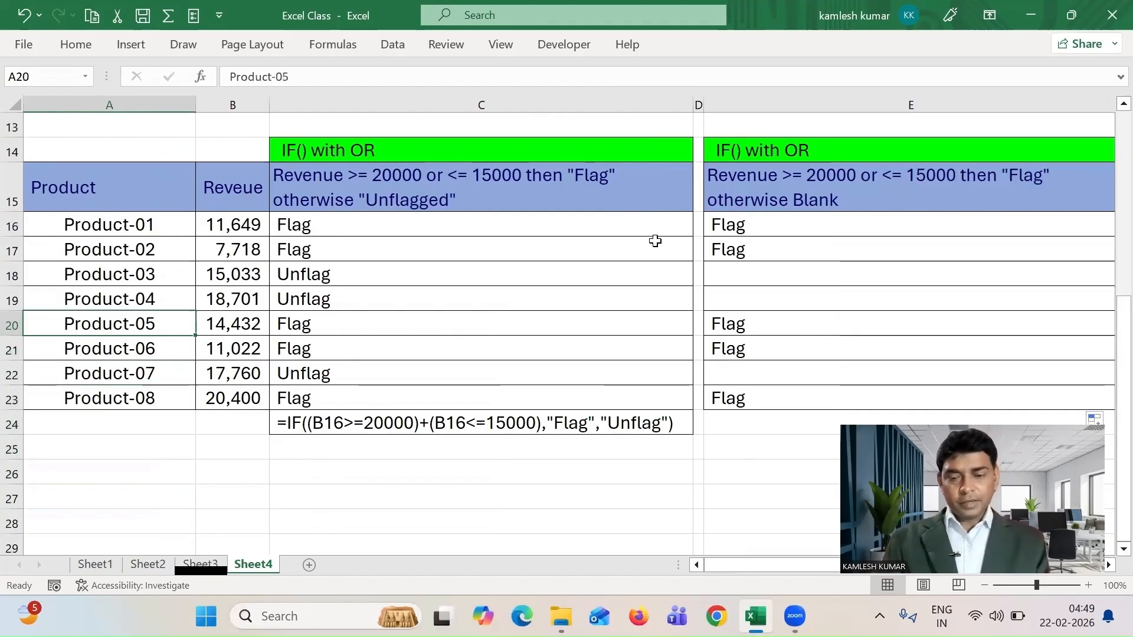
{"action": "key", "text": "Up"}
{"action": "key", "text": "Up"}
{"action": "key", "text": "Up"}
{"action": "key", "text": "Up"}
{"action": "key", "text": "Up"}
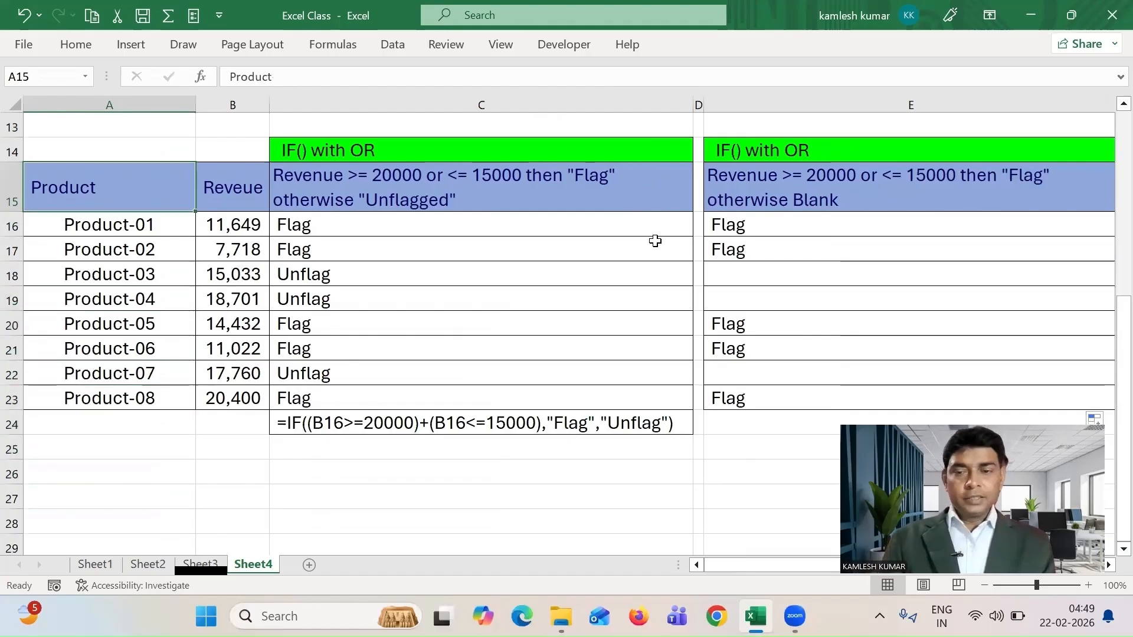
{"action": "key", "text": "ctrl+Home"}
{"action": "key", "text": "Down"}
{"action": "key", "text": "Down"}
{"action": "key", "text": "Down"}
{"action": "key", "text": "Down"}
{"action": "key", "text": "Down"}
{"action": "key", "text": "Down"}
{"action": "key", "text": "Down"}
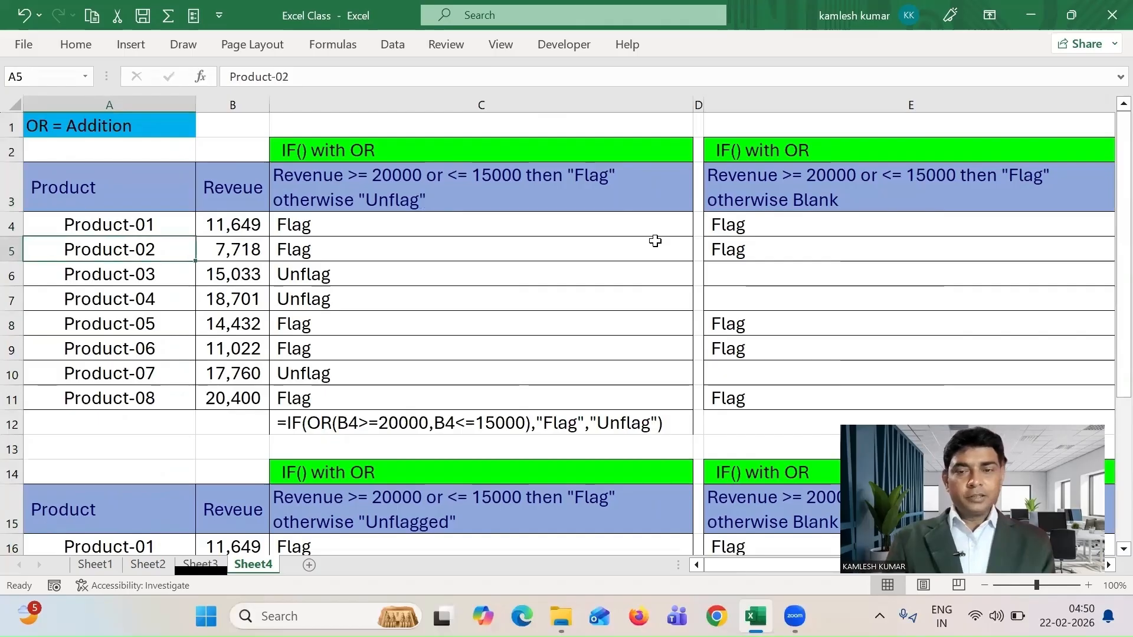
{"action": "key", "text": "Up"}
{"action": "key", "text": "Up"}
{"action": "key", "text": "Up"}
{"action": "key", "text": "Up"}
{"action": "key", "text": "Up"}
{"action": "key", "text": "Up"}
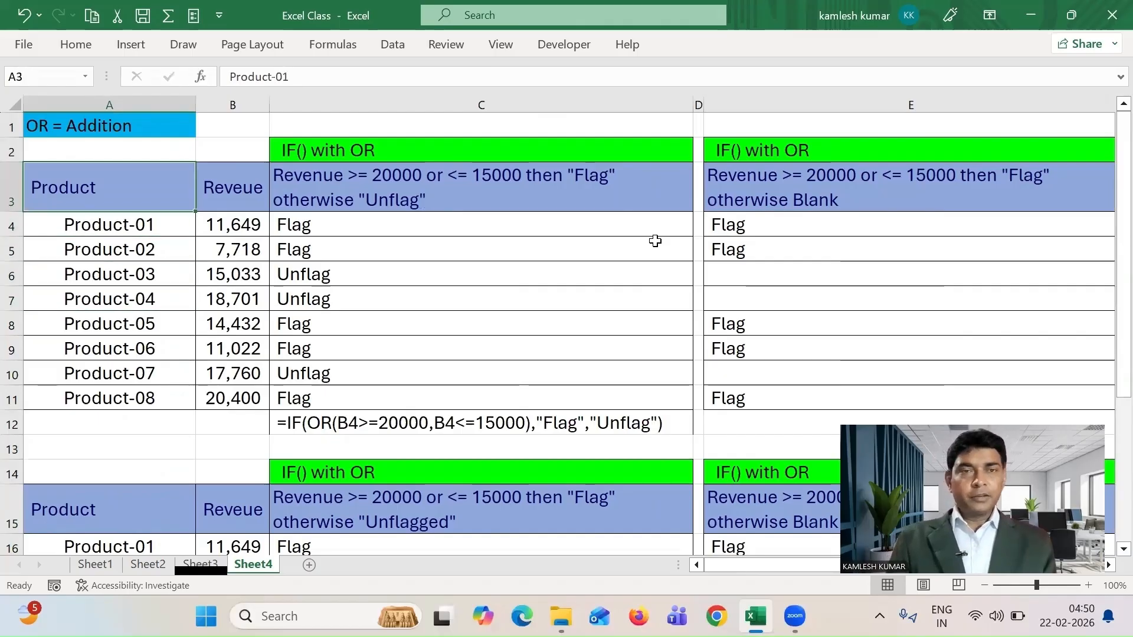